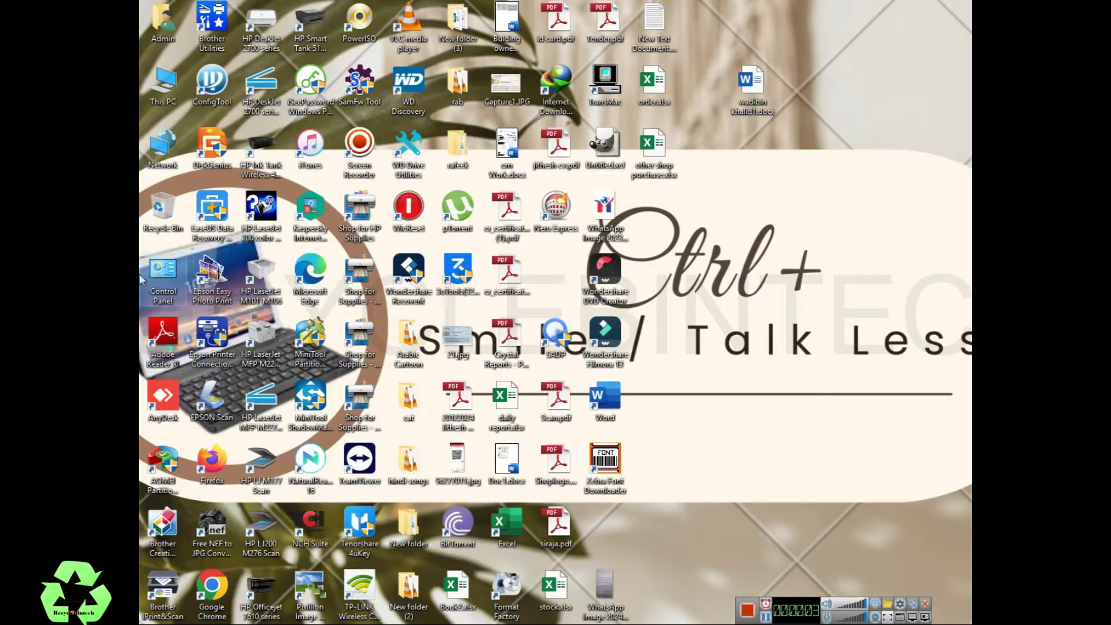
Open Control Panel, close the duplicate window, and go to View devices and printers.
left_click(160, 274)
double_click(160, 273)
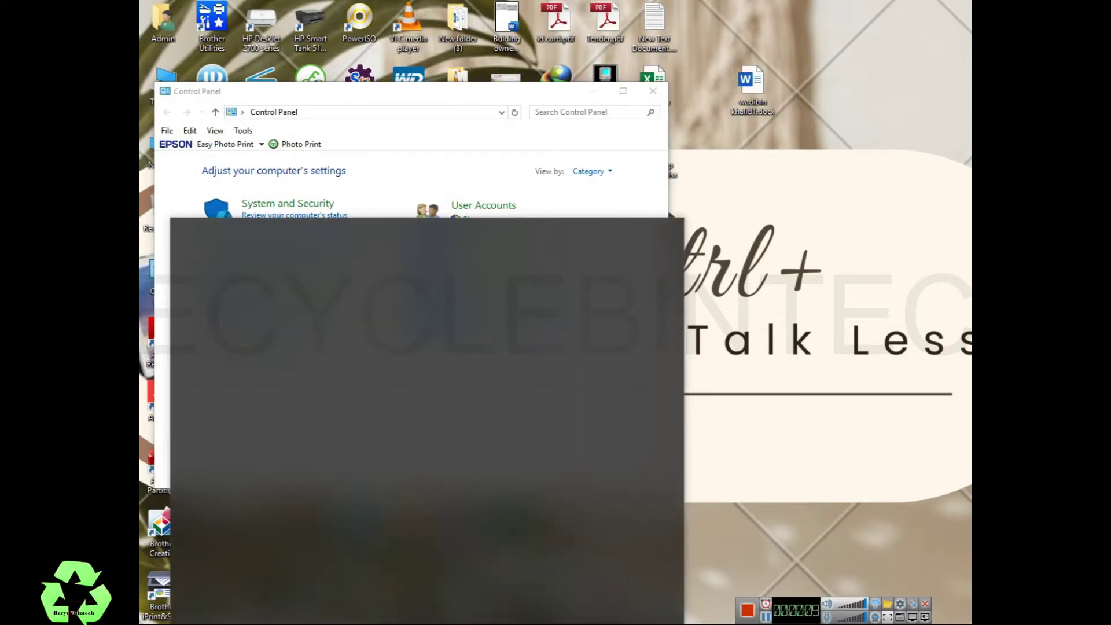
type("control")
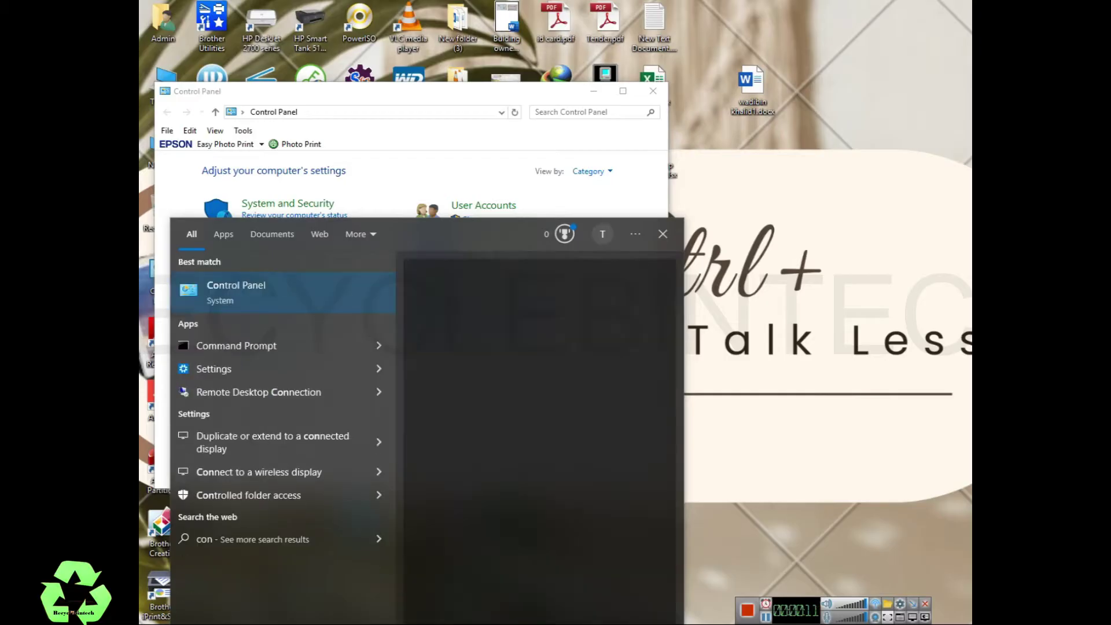
left_click(235, 296)
left_click_drag(327, 111, 588, 144)
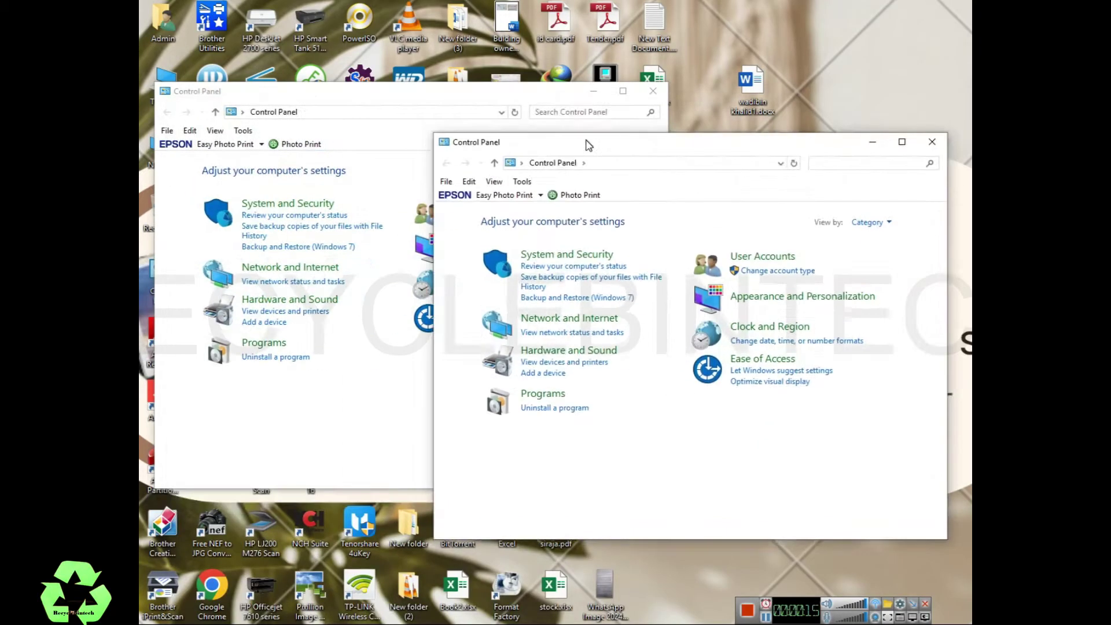
left_click(932, 141)
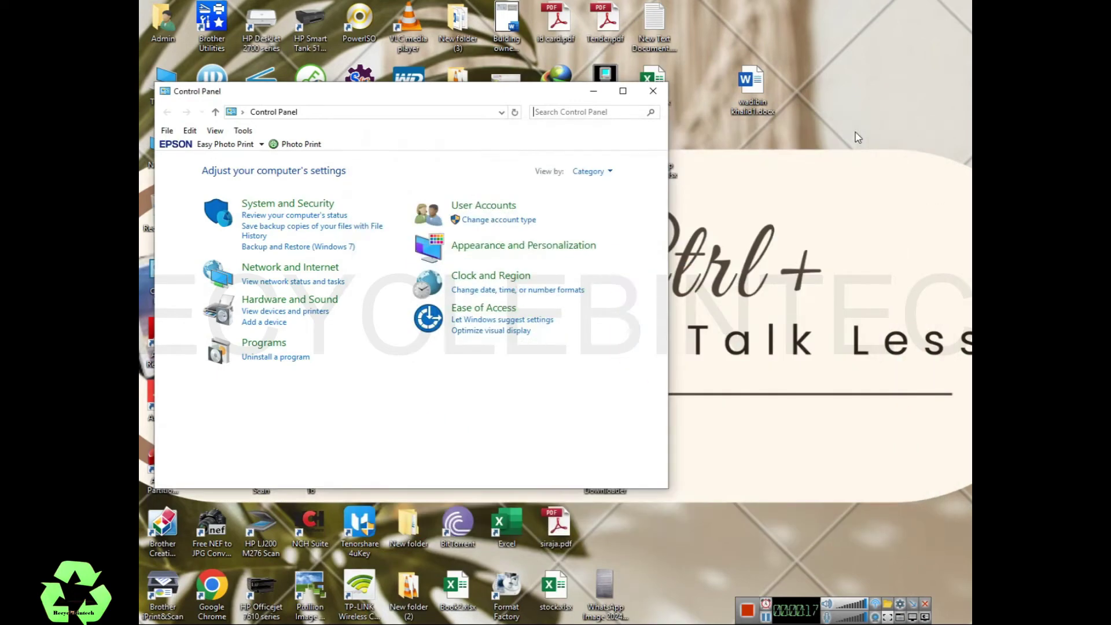
left_click(270, 311)
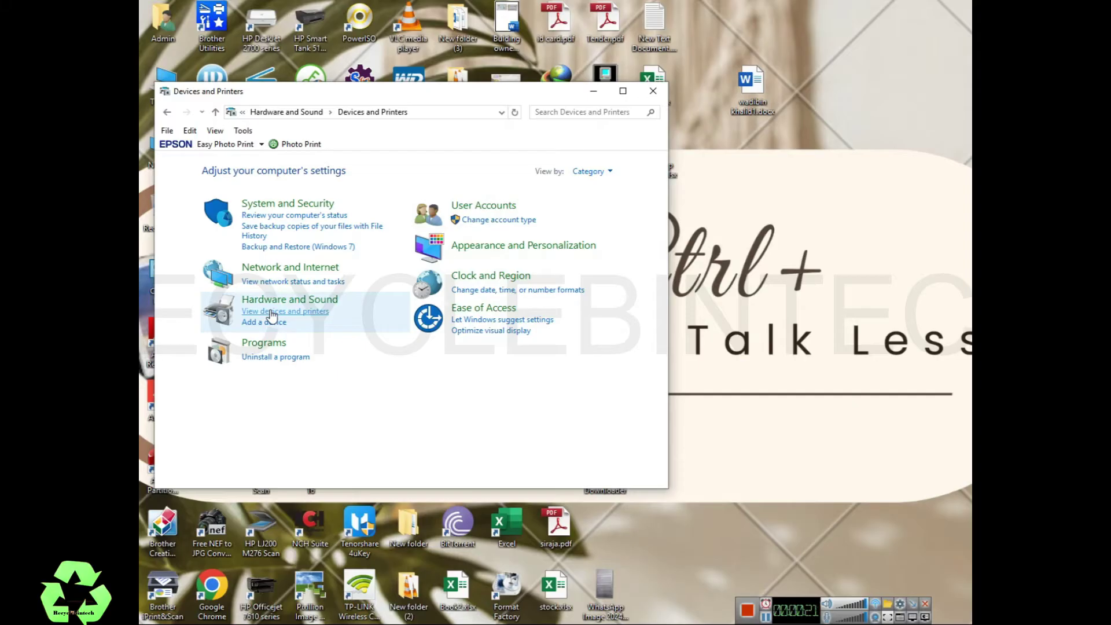
Maximize Devices and Printers and open Printer properties for ZDesigner ZD220-203dpi ZPL.
left_click(622, 90)
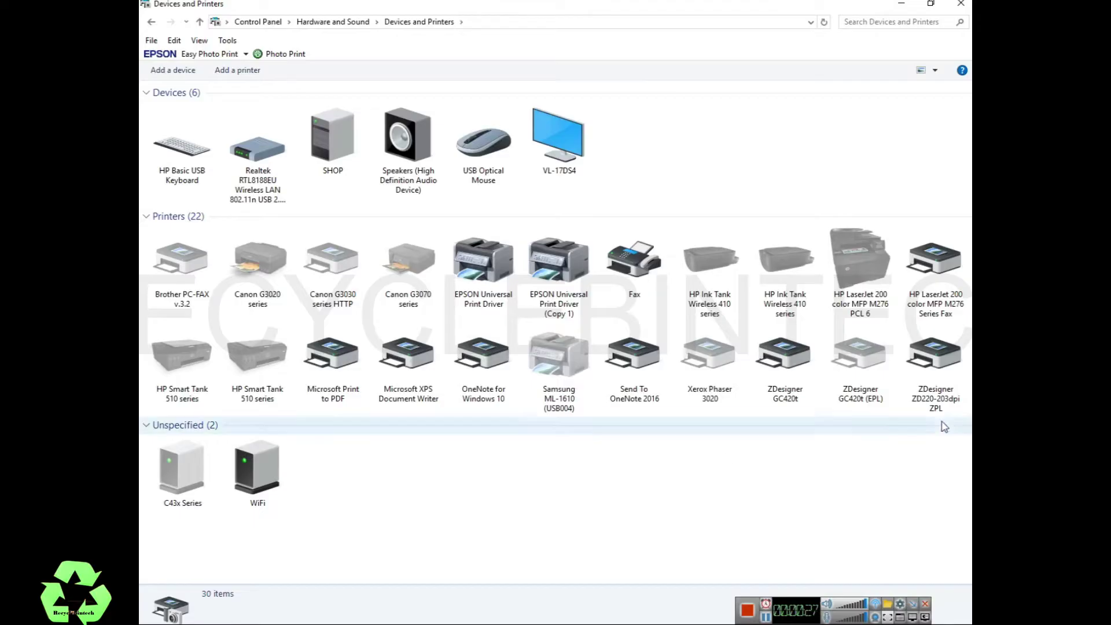
left_click(934, 391)
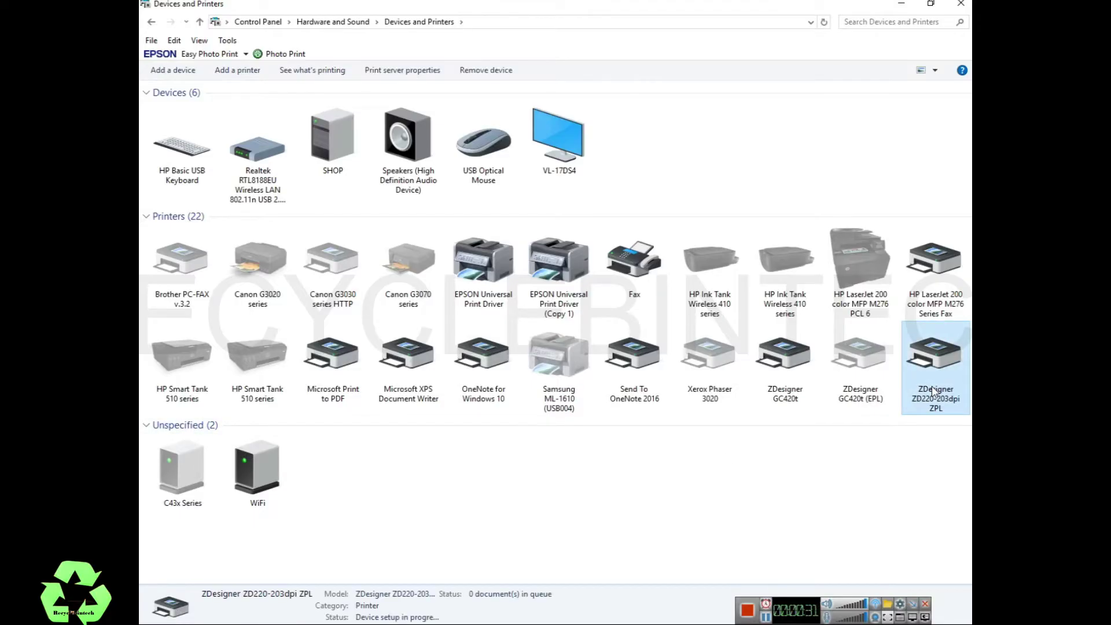
right_click(934, 392)
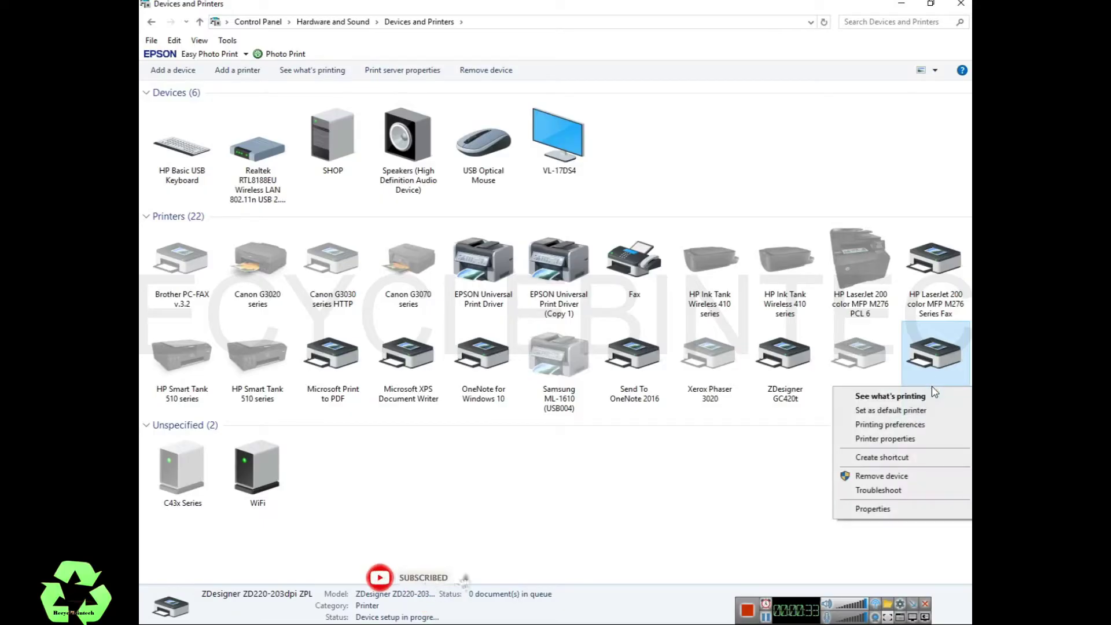
left_click(897, 444)
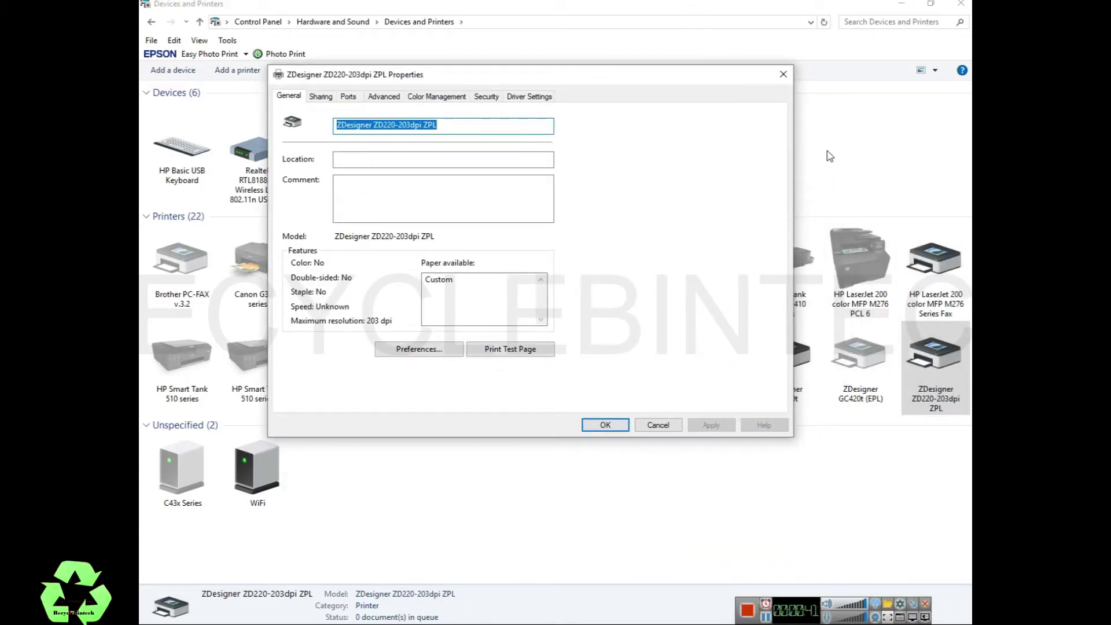
Send a ZD220 test page, dismiss its confirmation, and view the Sharing settings.
left_click(512, 350)
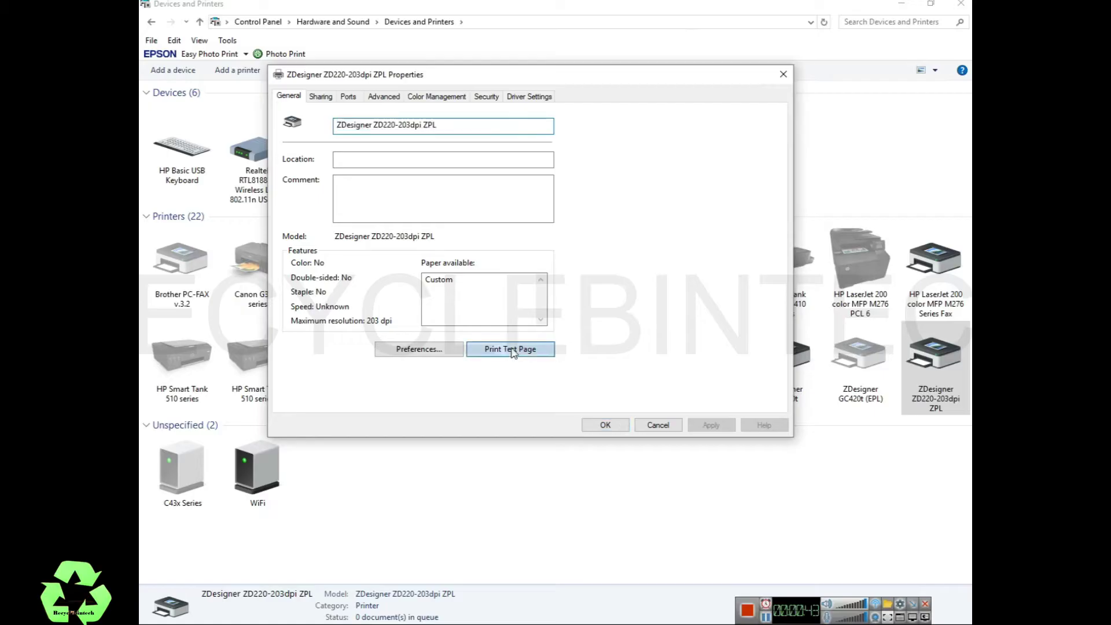
left_click(638, 349)
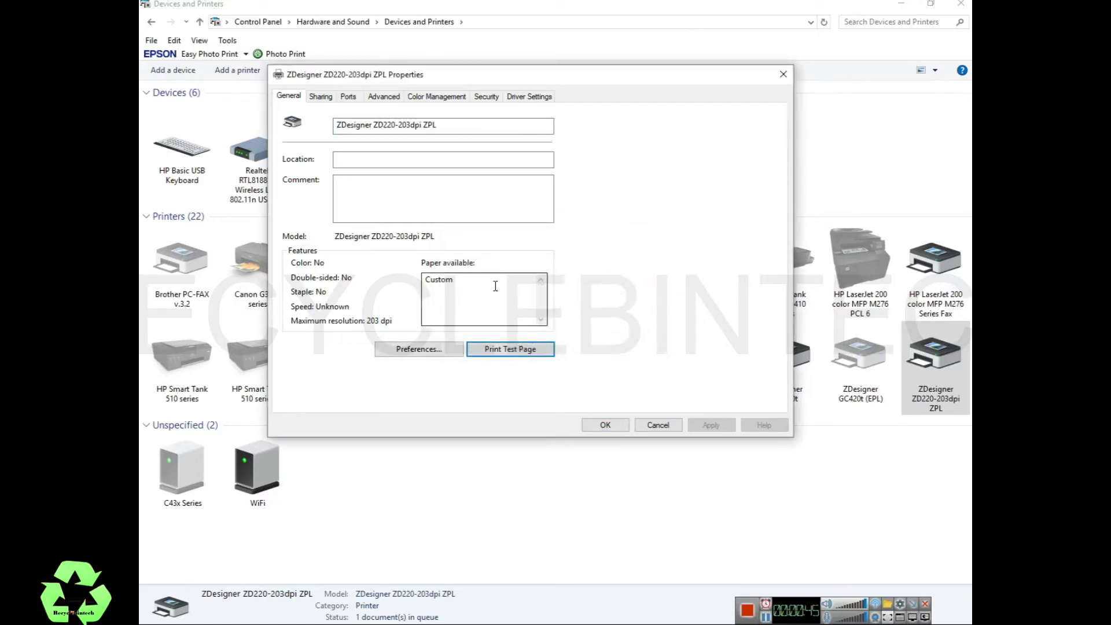
left_click(322, 97)
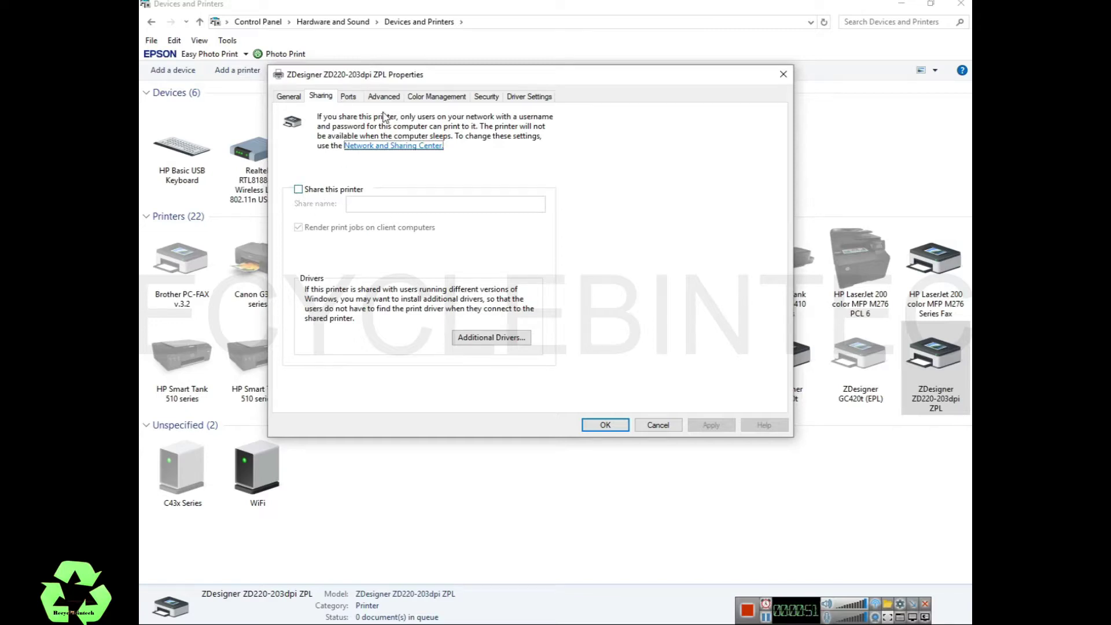
Check the ZD220 port list, with USB098 checked, then view the Advanced settings.
left_click(347, 98)
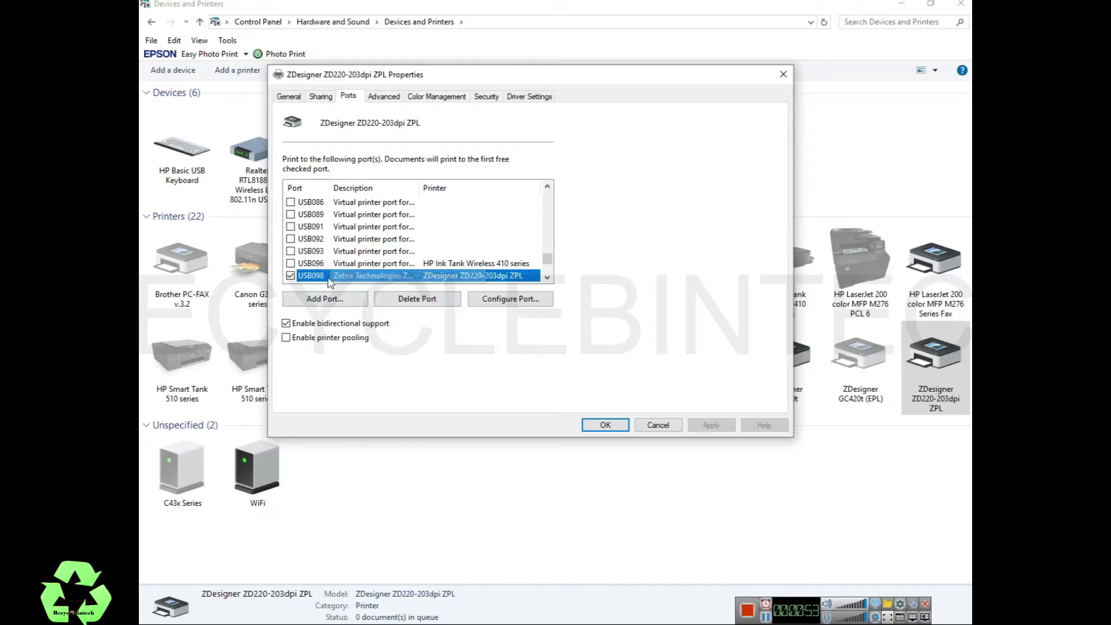
left_click_drag(548, 259, 549, 287)
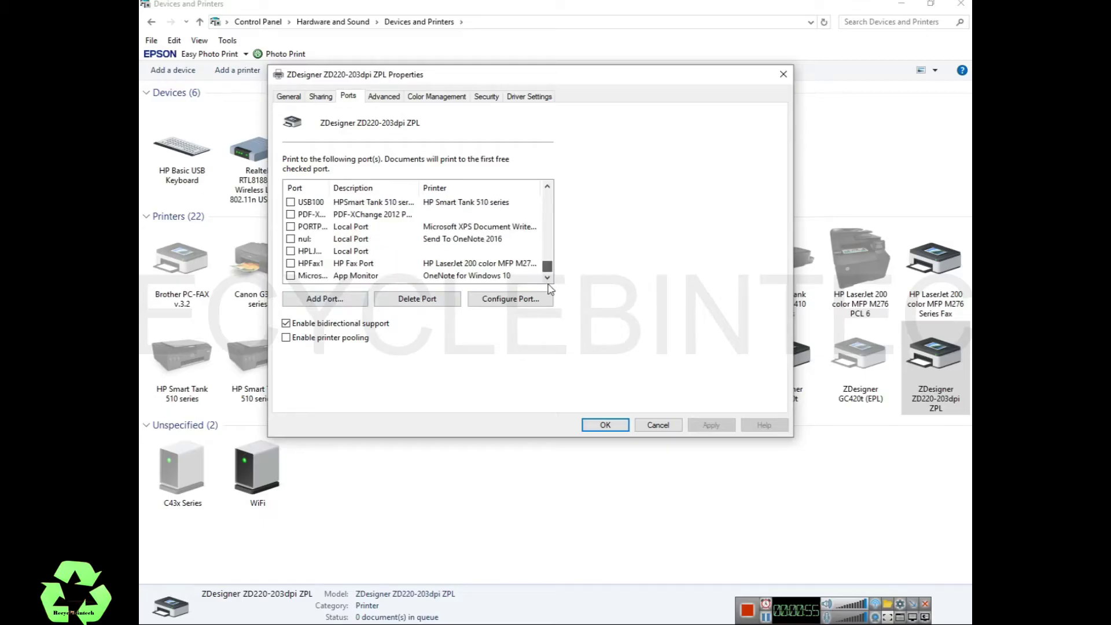
left_click_drag(555, 271, 555, 262)
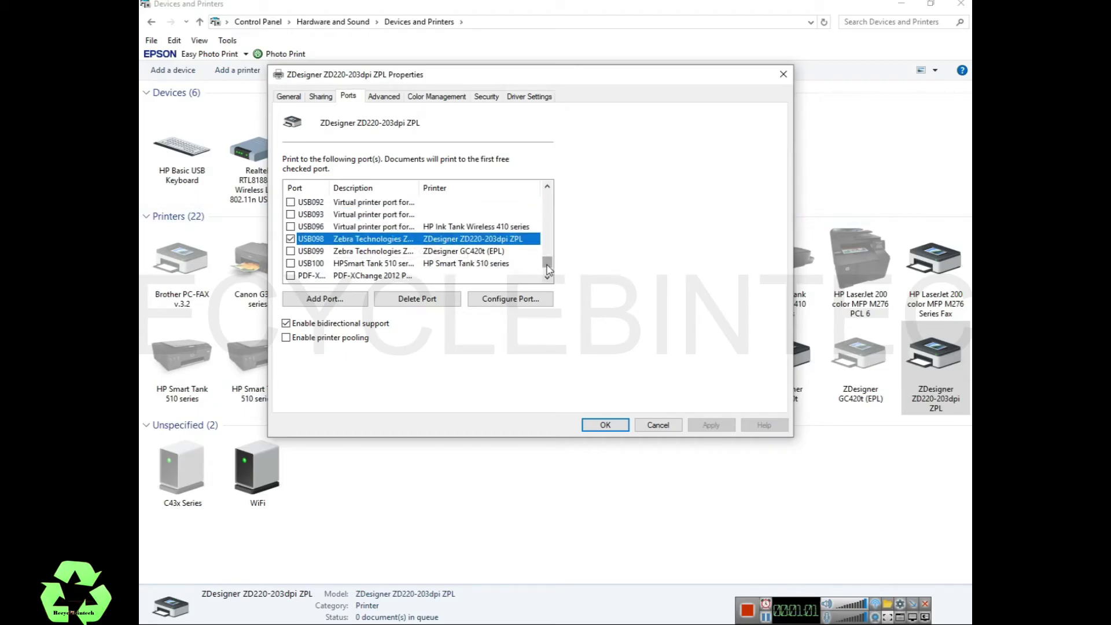
left_click_drag(549, 266, 552, 285)
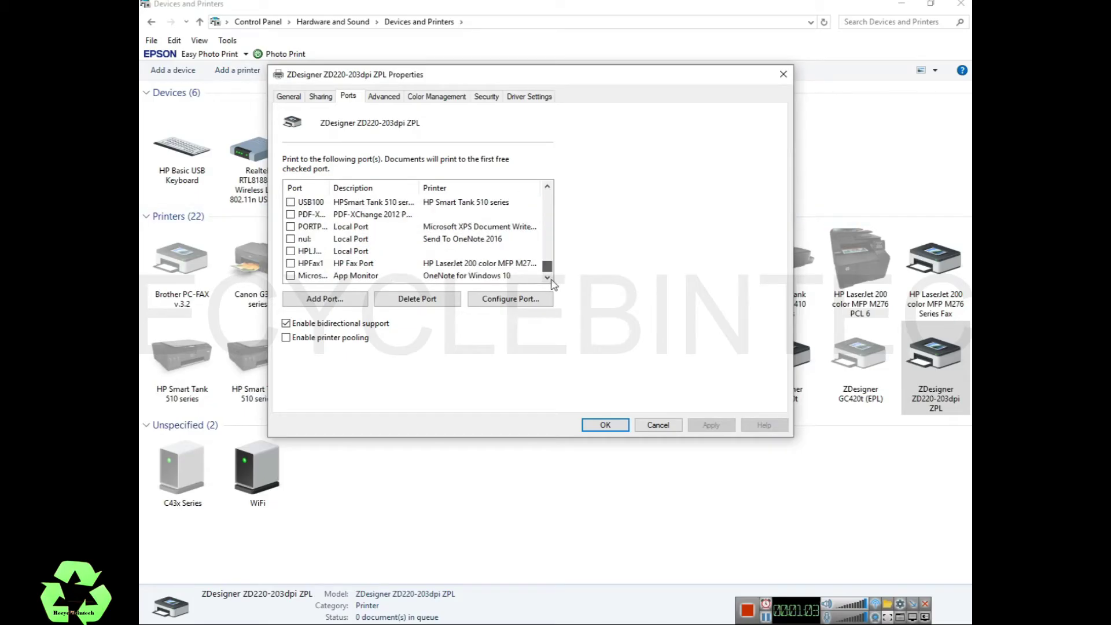
left_click_drag(552, 282, 560, 247)
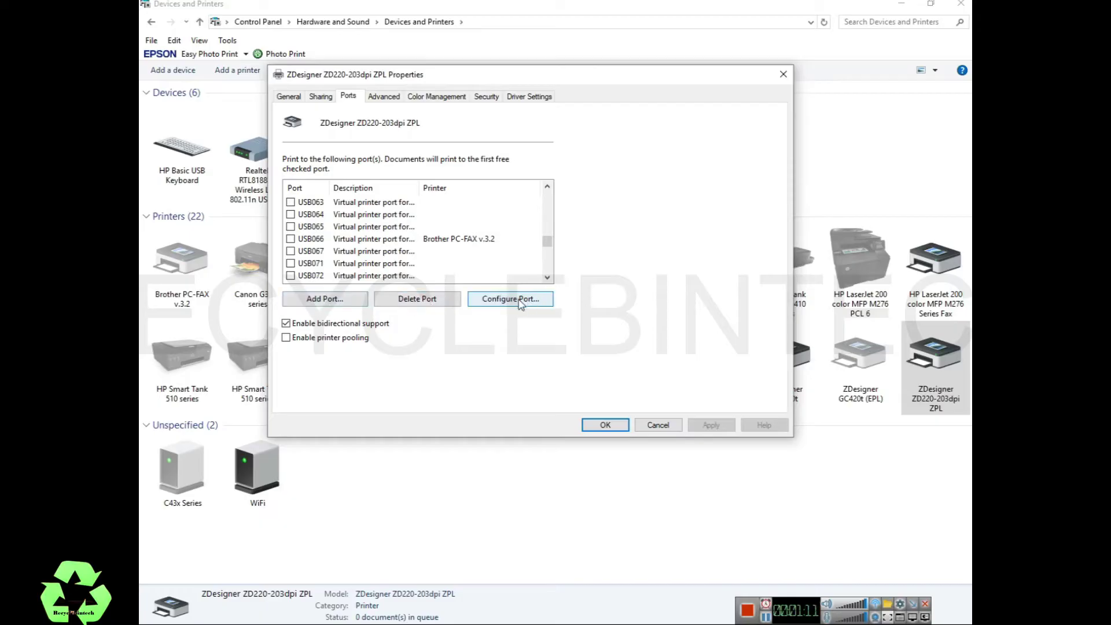
left_click(383, 96)
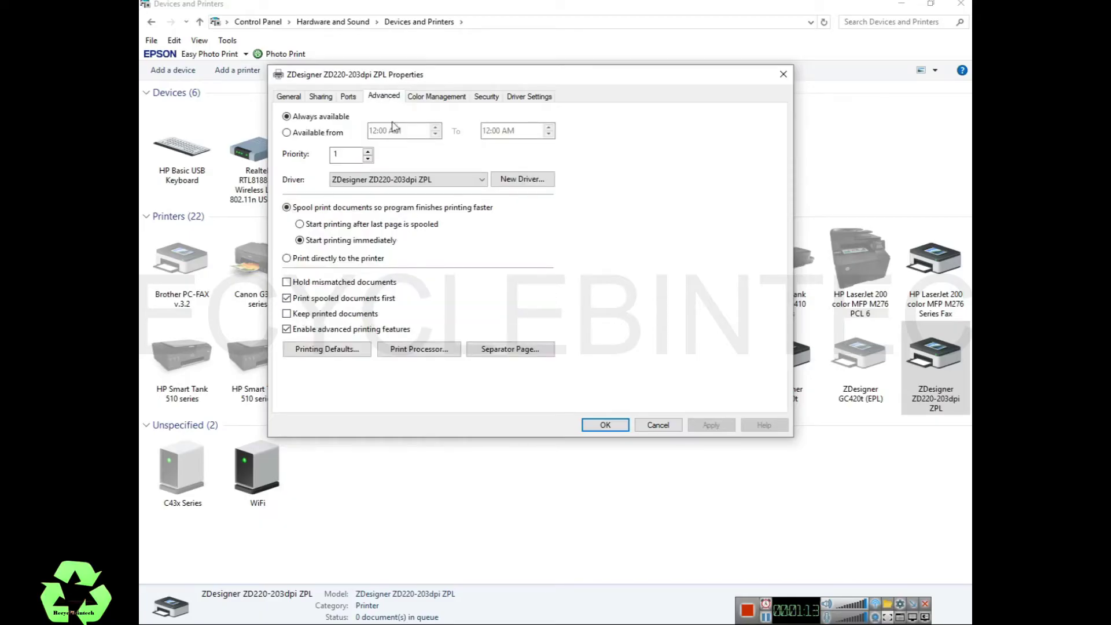
Look over the Color Management and Security tabs, then the Driver Settings Maintenance page.
left_click(438, 97)
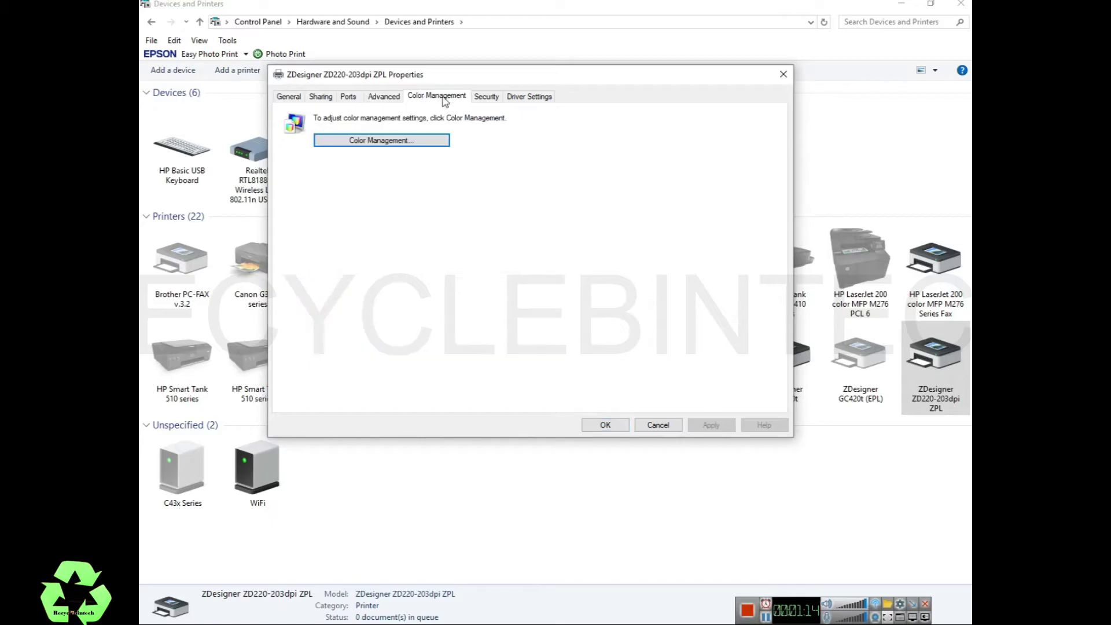
left_click(501, 98)
left_click(528, 97)
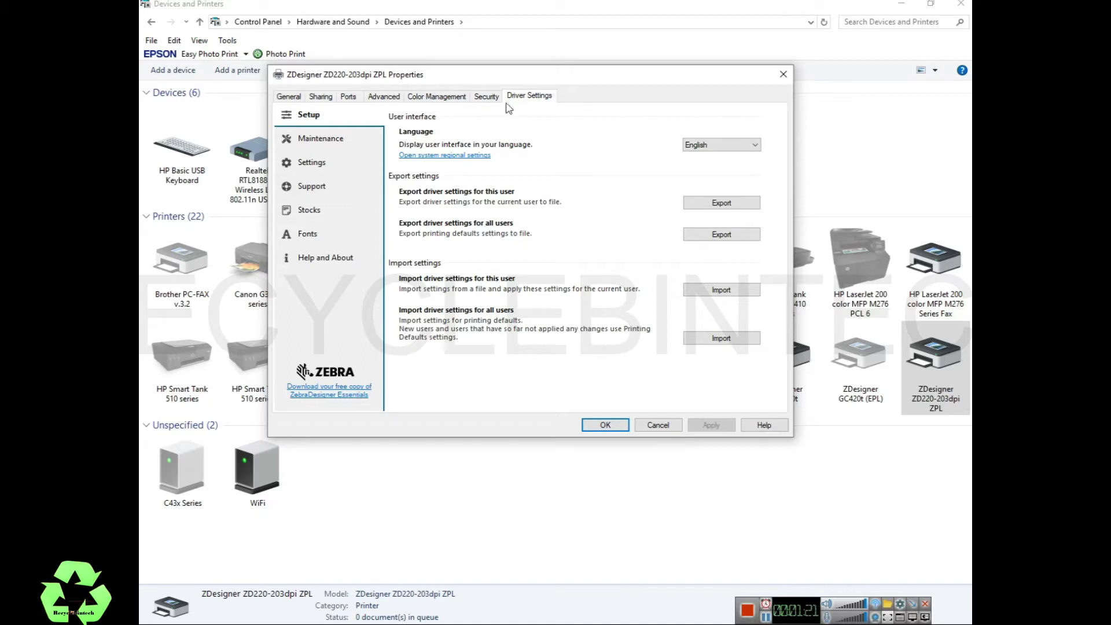
left_click(311, 144)
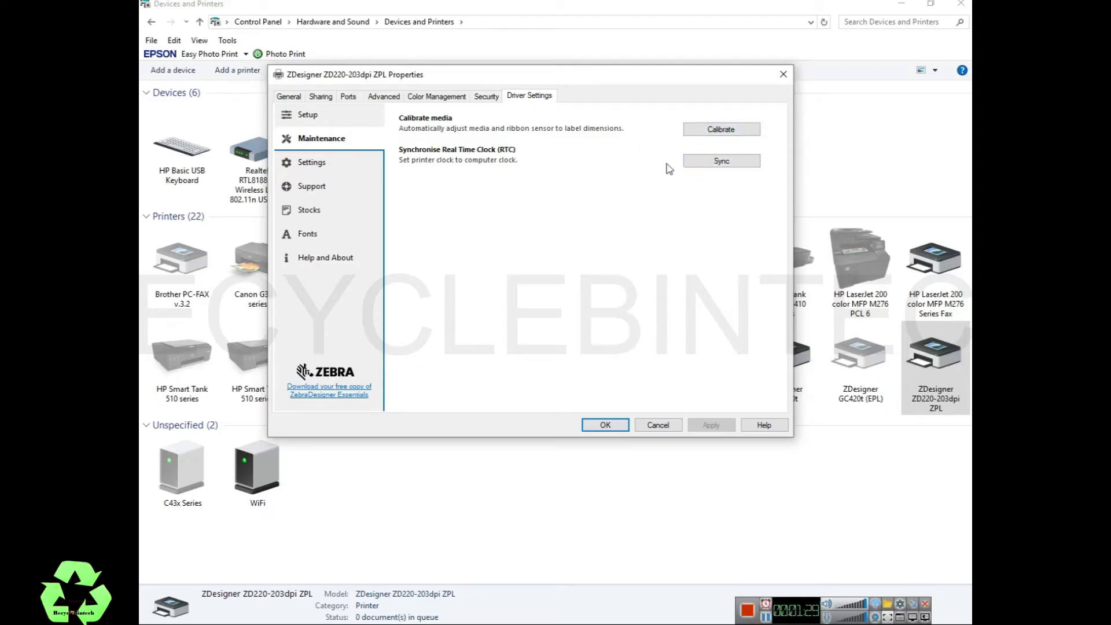
Step through the Driver Settings connectivity and Support pages, ending on the empty Stocks list.
left_click(341, 175)
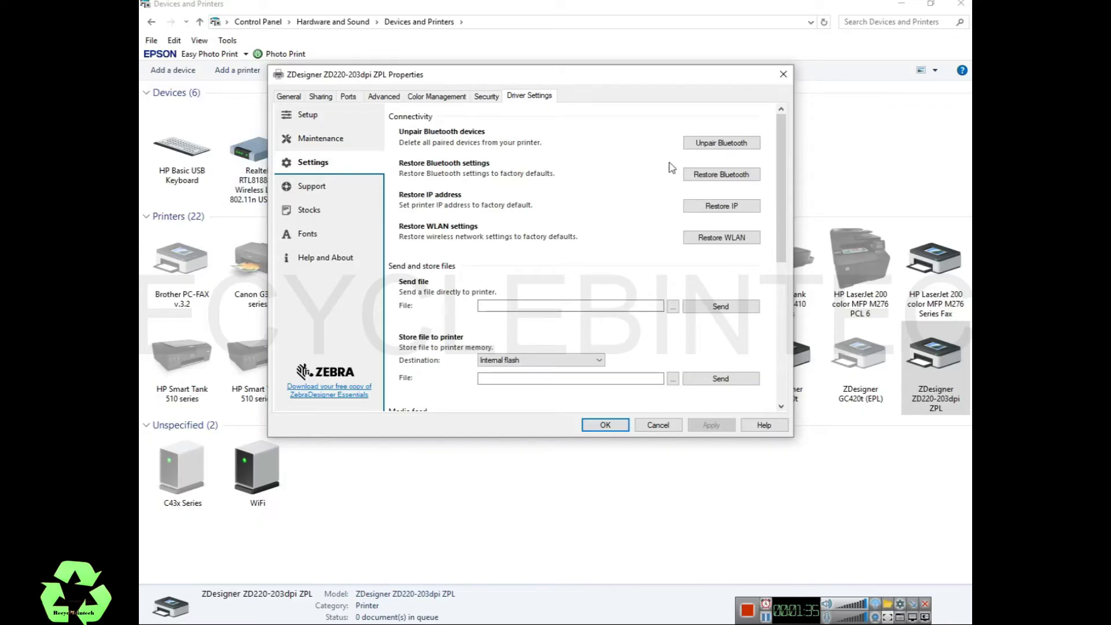
left_click(326, 187)
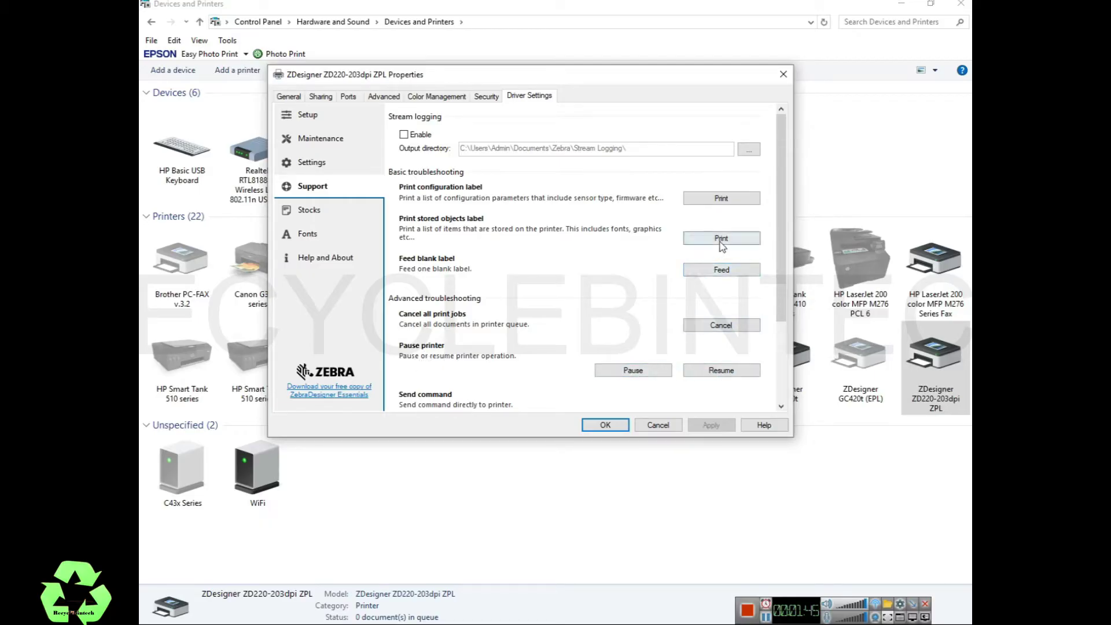
scroll(612, 332, "down", 4)
scroll(565, 334, "down", 1)
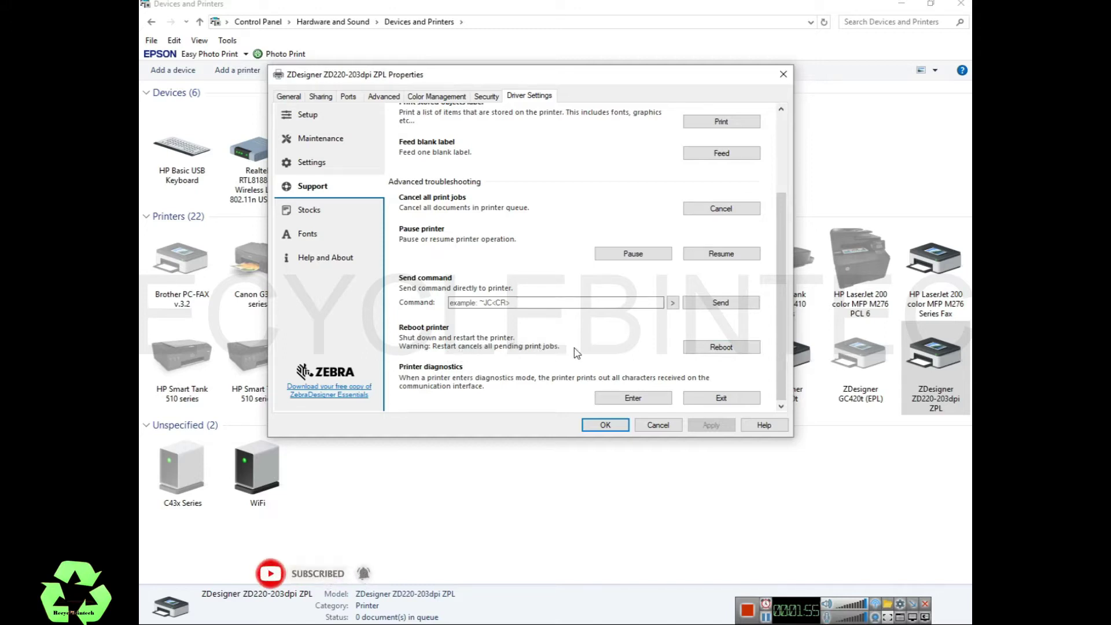
left_click(313, 224)
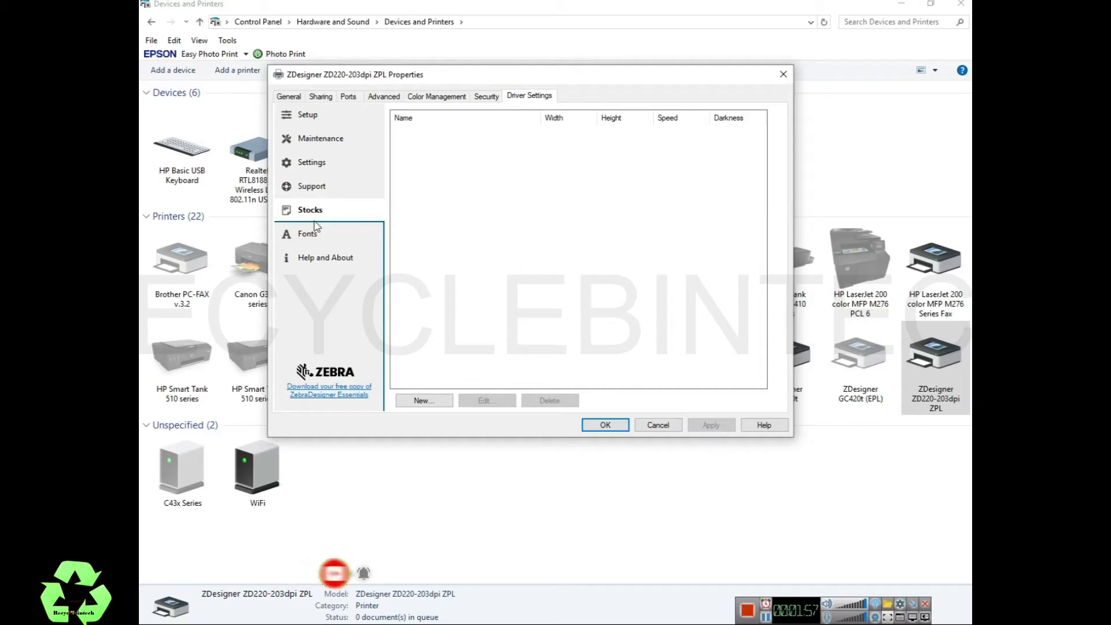
View the Fonts and Help and About pages, then close the ZD220 Properties with OK.
left_click(309, 240)
left_click(327, 259)
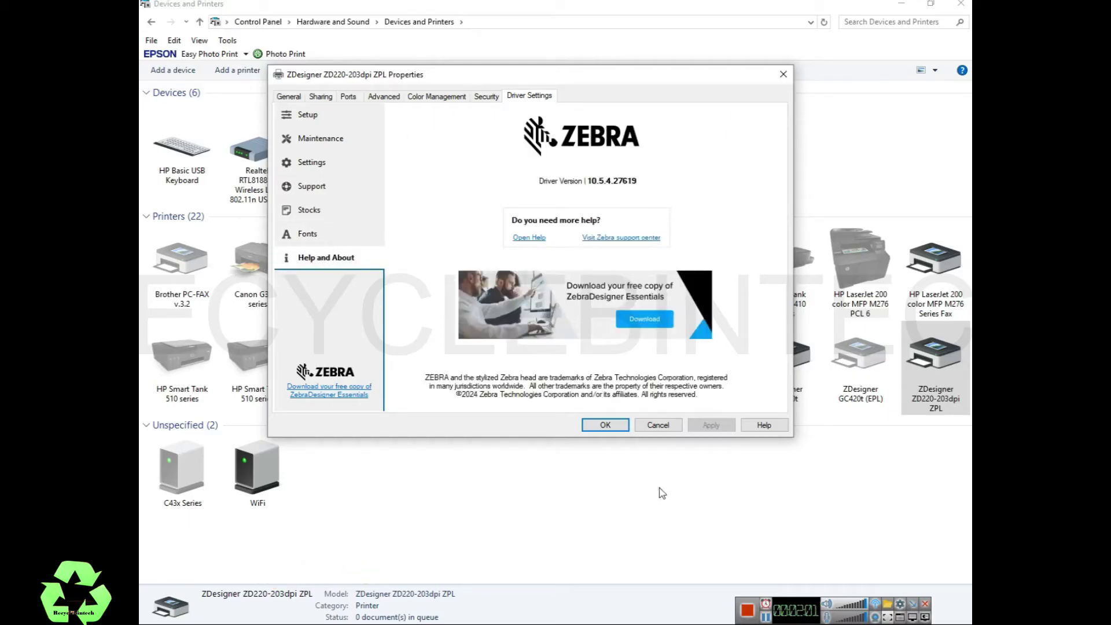
left_click(602, 426)
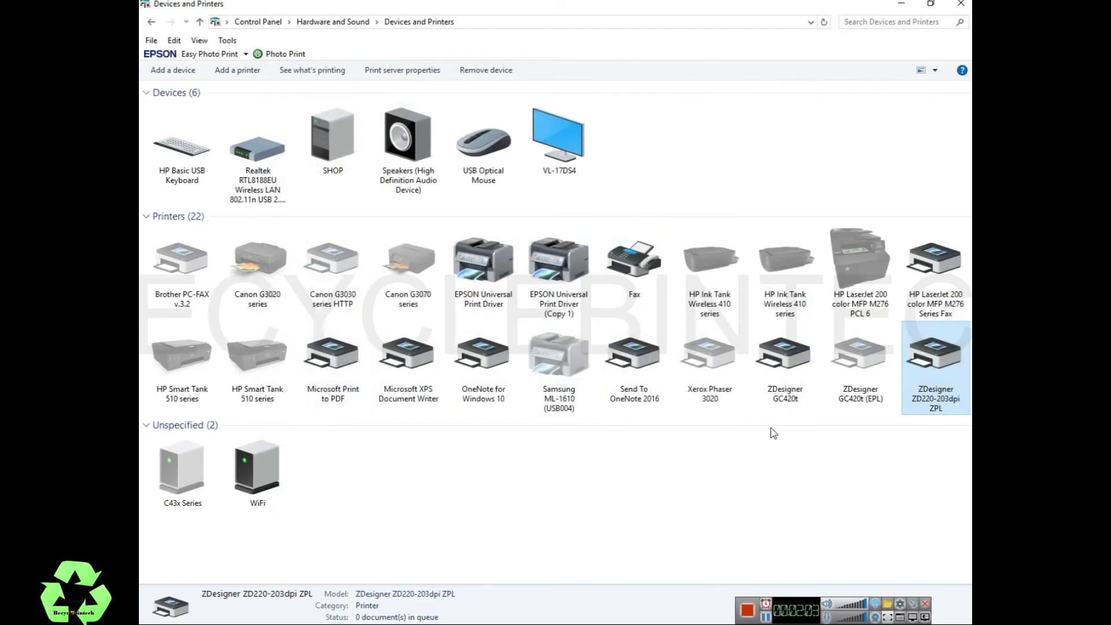
right_click(930, 392)
Open ZD220 printing preferences and nudge width and height to 1.996", keeping portrait orientation.
left_click(910, 426)
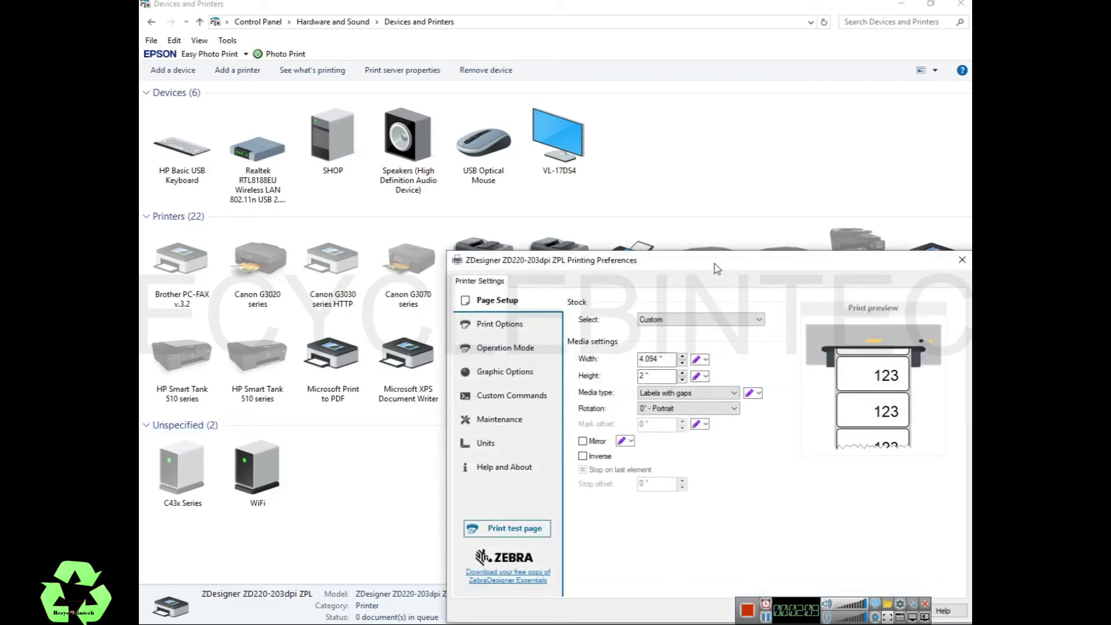
left_click_drag(716, 261, 542, 70)
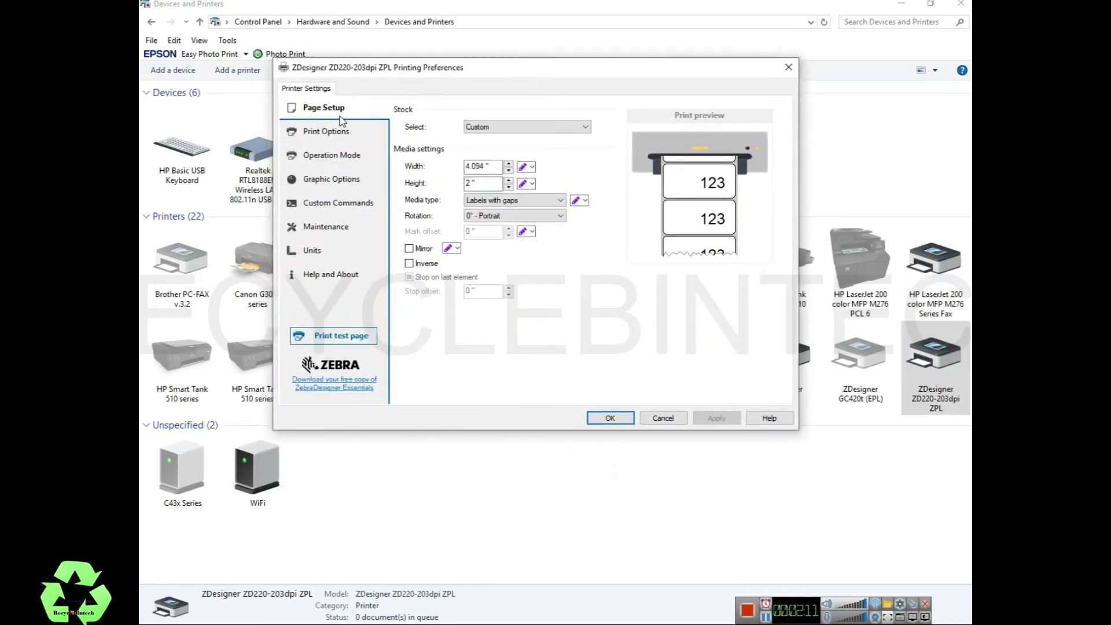
left_click(509, 164)
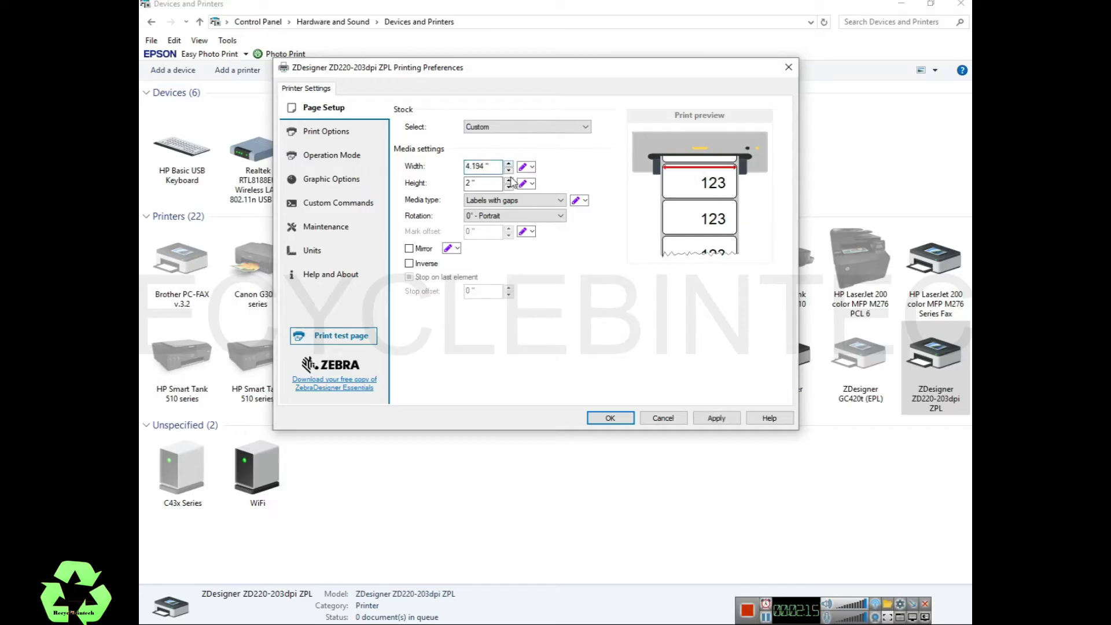
left_click(509, 171)
left_click(507, 180)
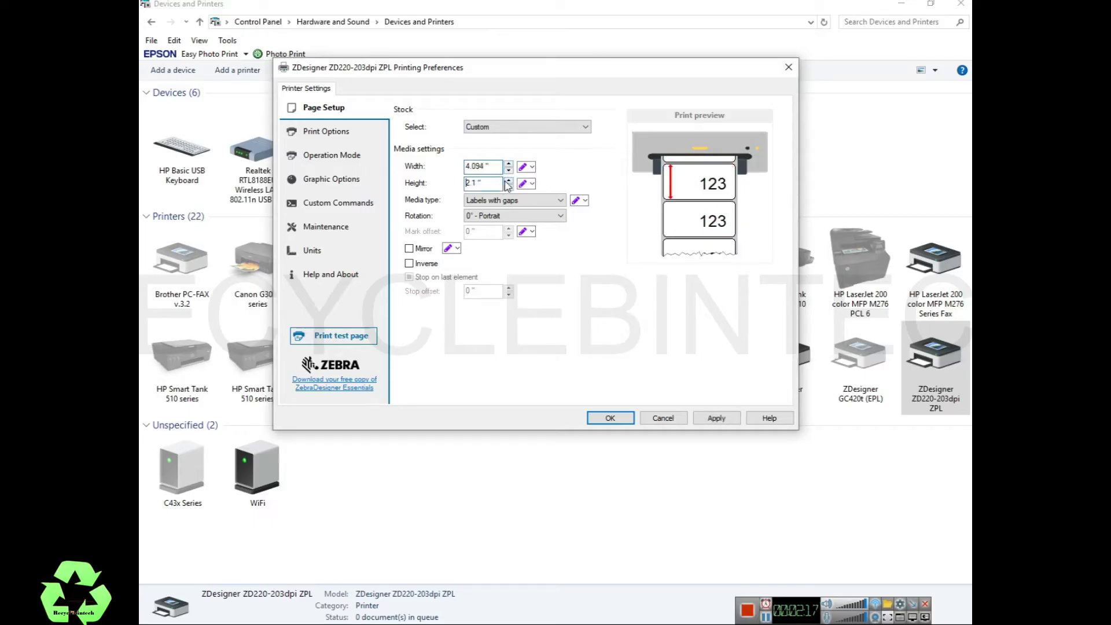
left_click(509, 187)
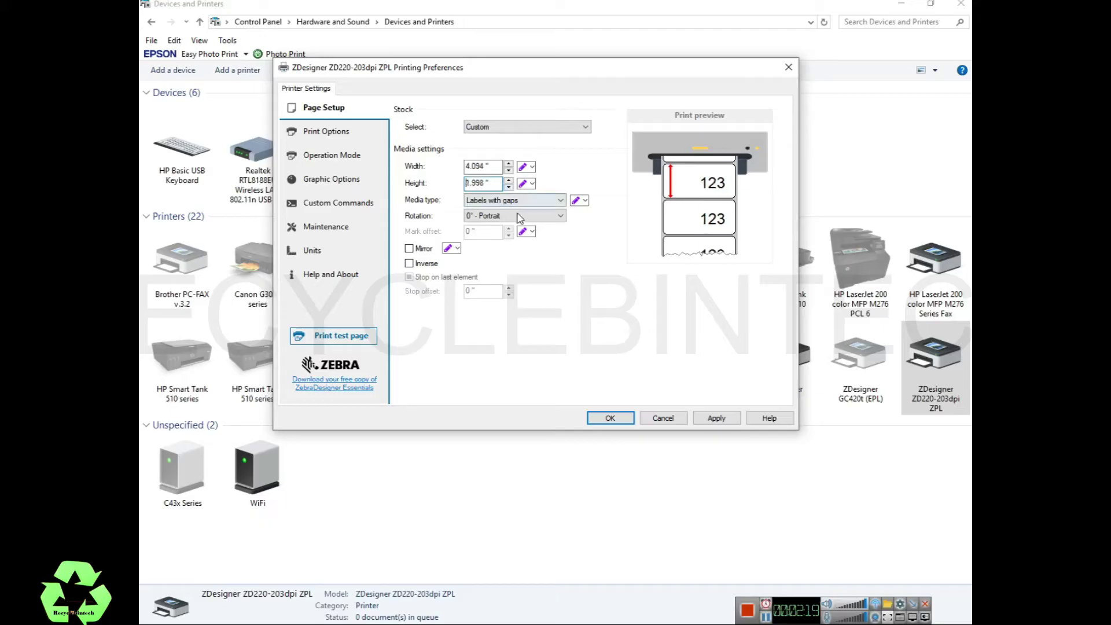
left_click(504, 216)
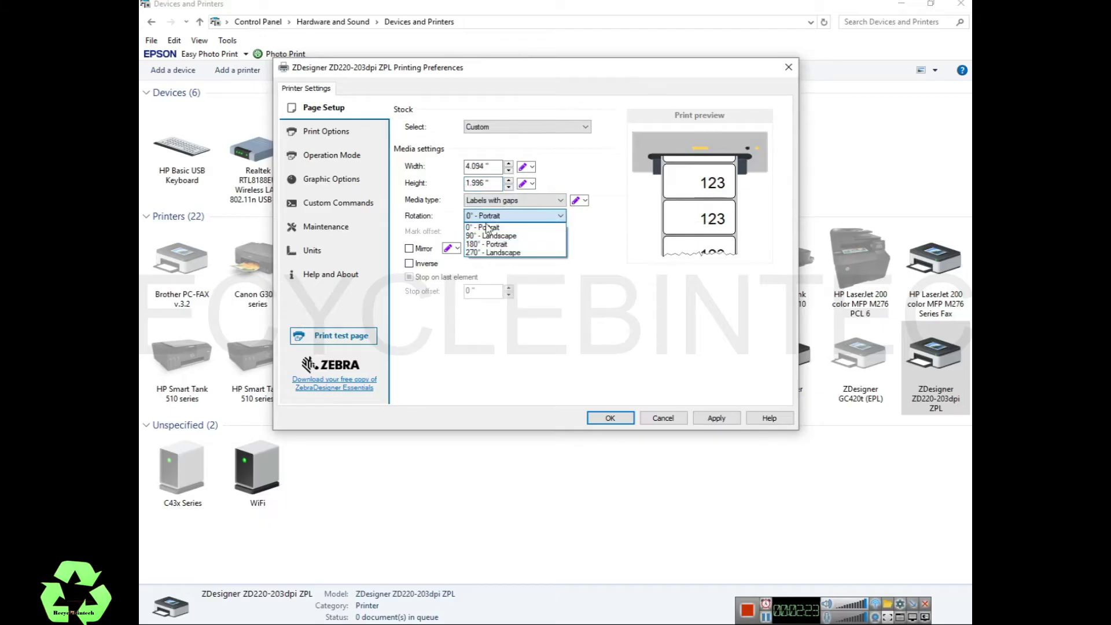
left_click(502, 203)
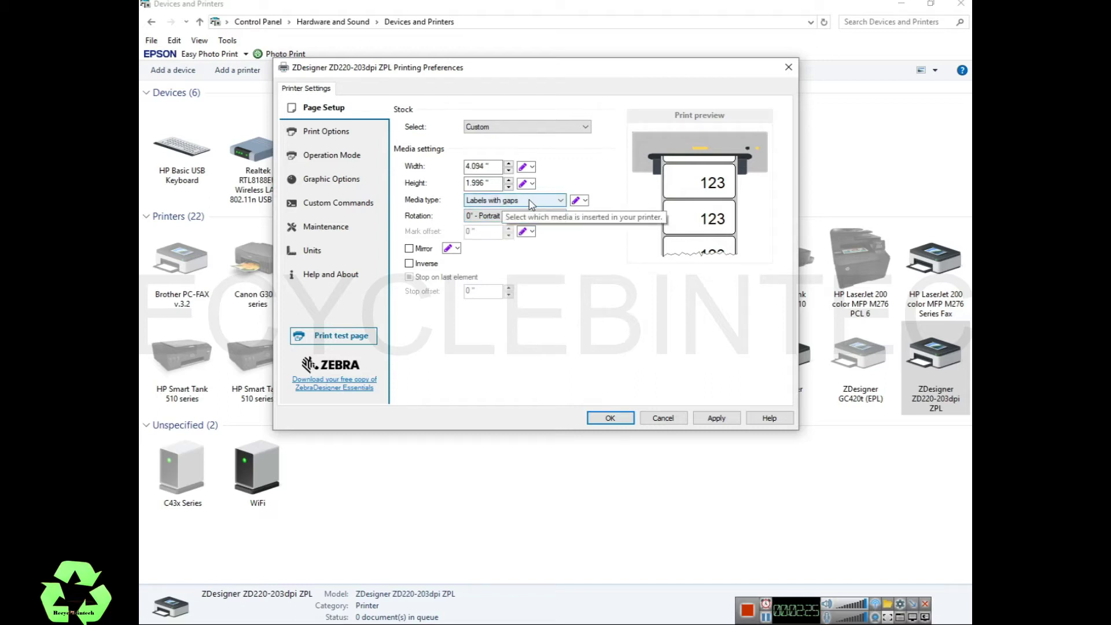
Try black-mark, notched-tag and continuous media types, then settle on labels with gaps.
left_click(531, 202)
left_click(530, 202)
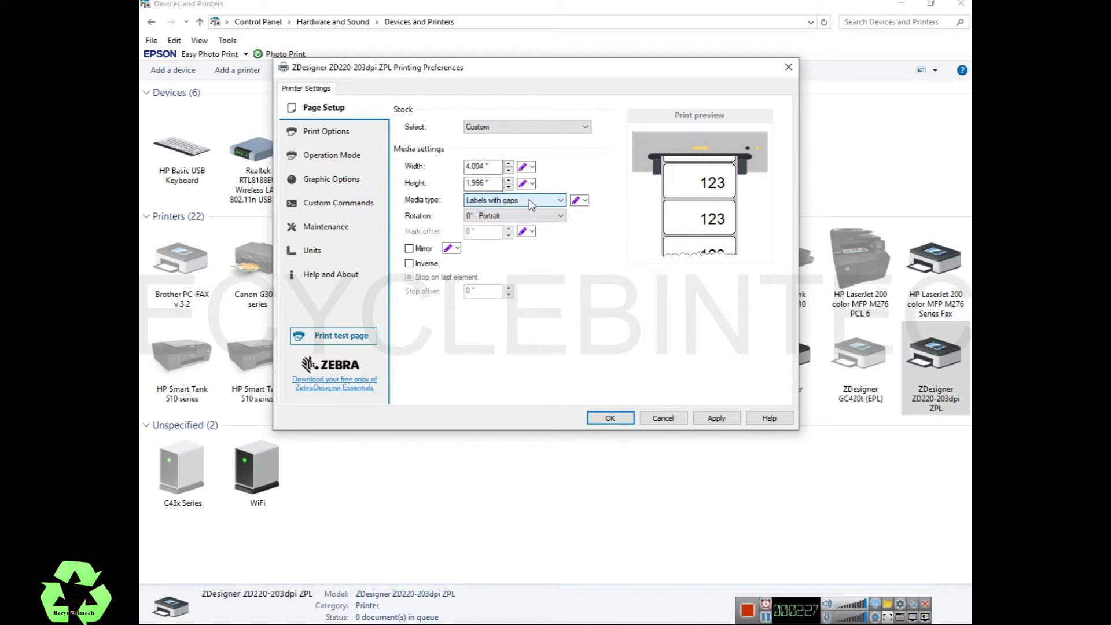
left_click(514, 231)
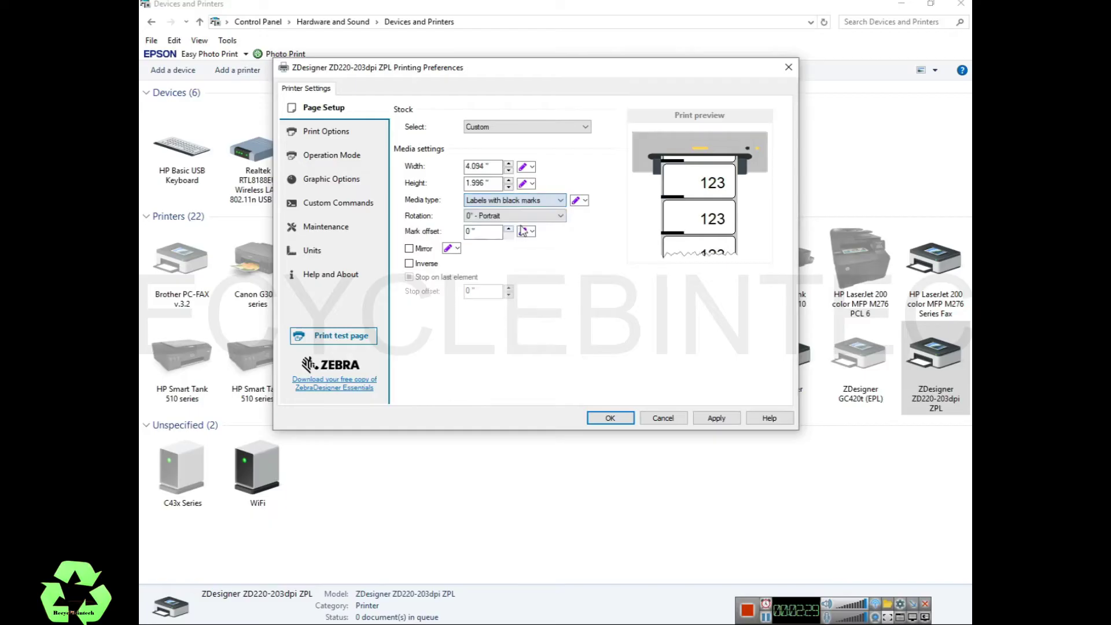
left_click(532, 202)
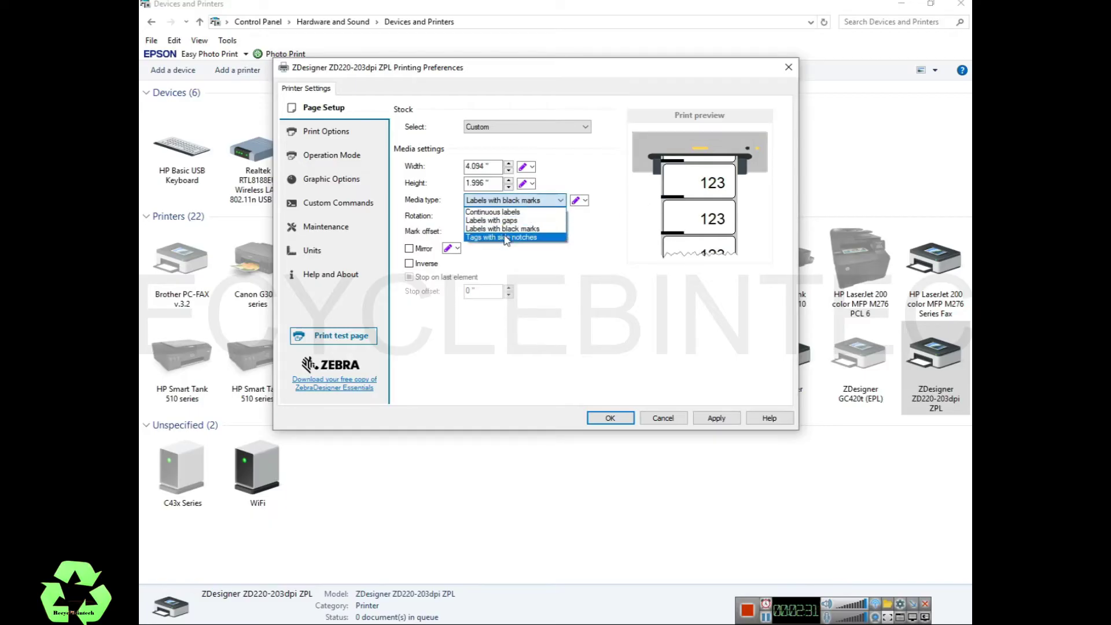
left_click(505, 238)
left_click(535, 199)
left_click(514, 211)
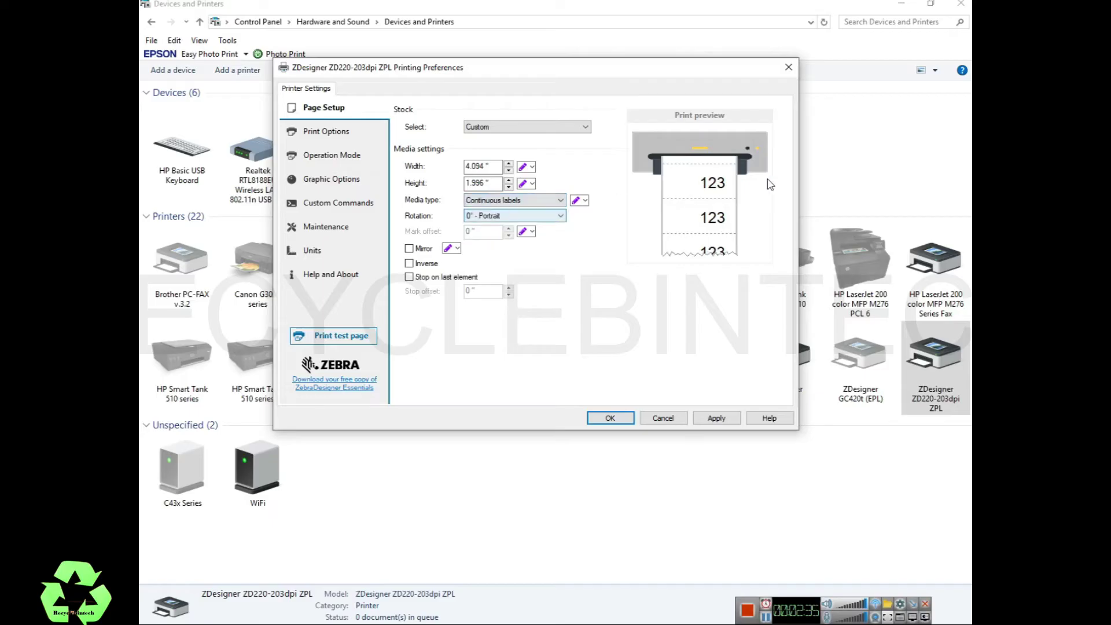
left_click(557, 201)
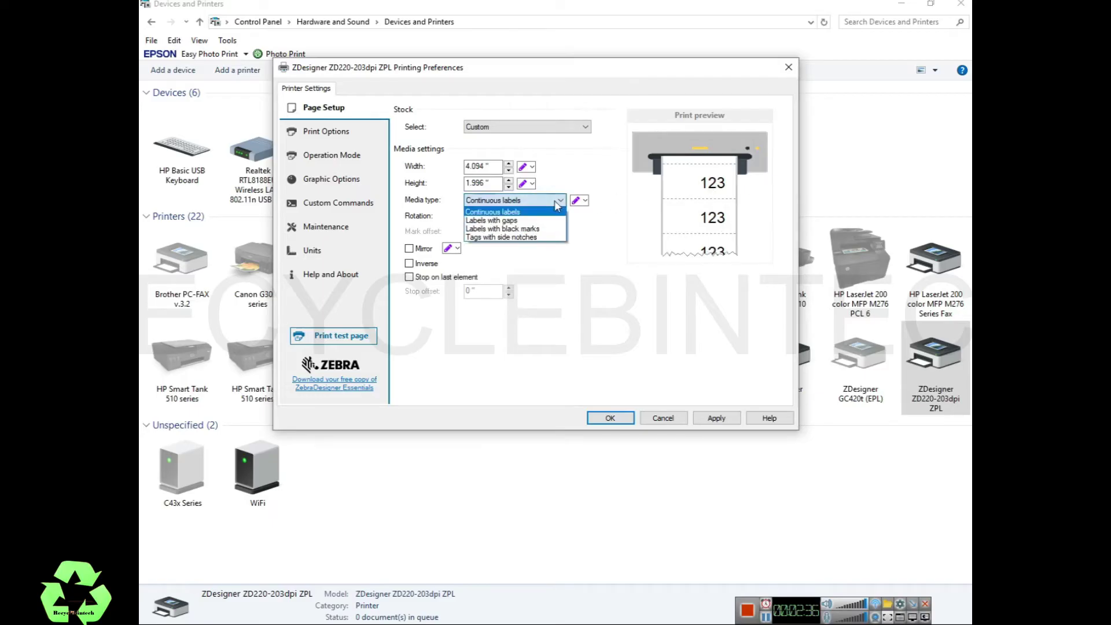
left_click(517, 223)
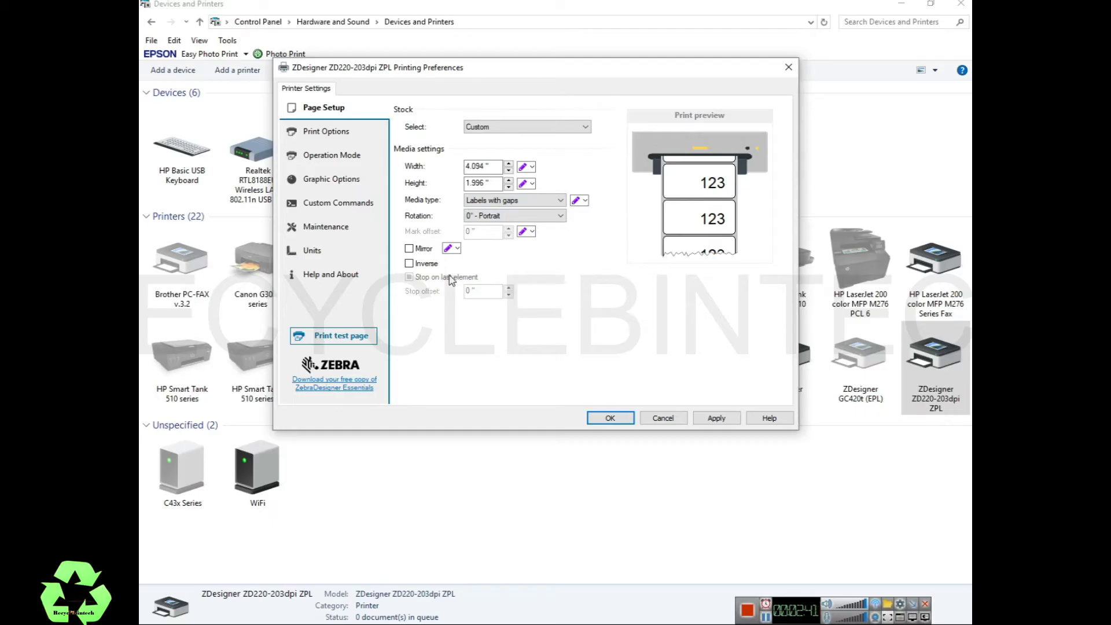
left_click(357, 134)
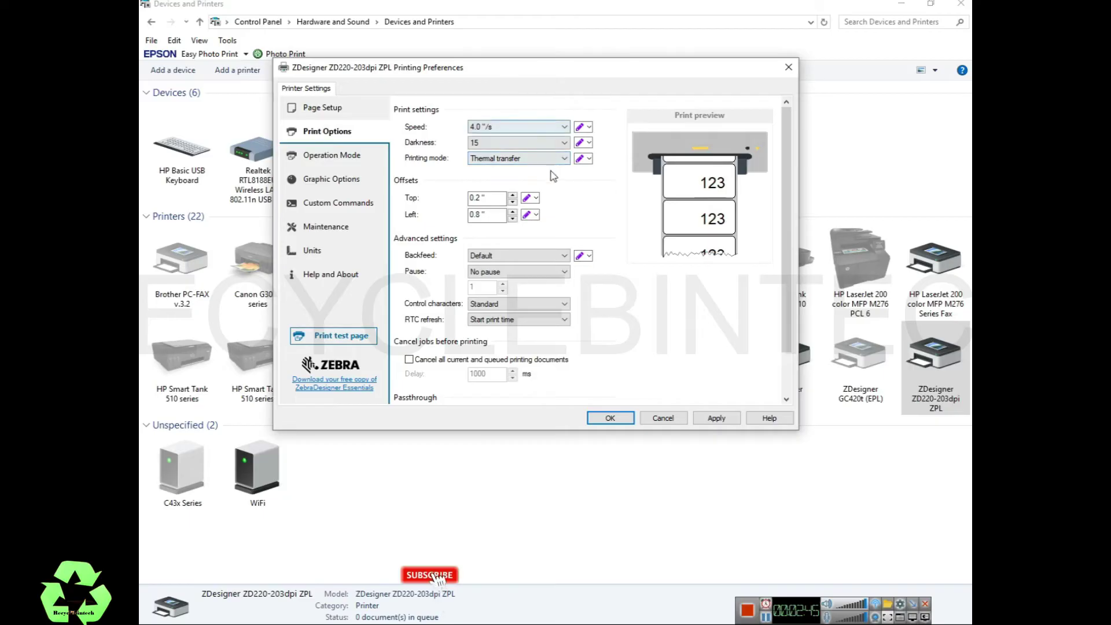
left_click(523, 160)
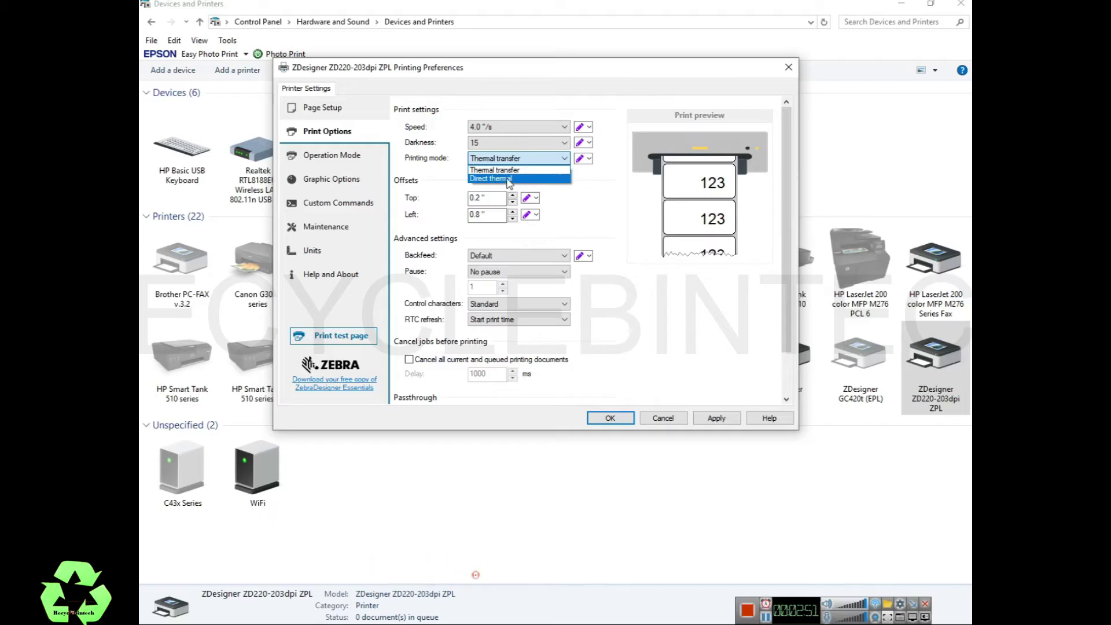
left_click(516, 178)
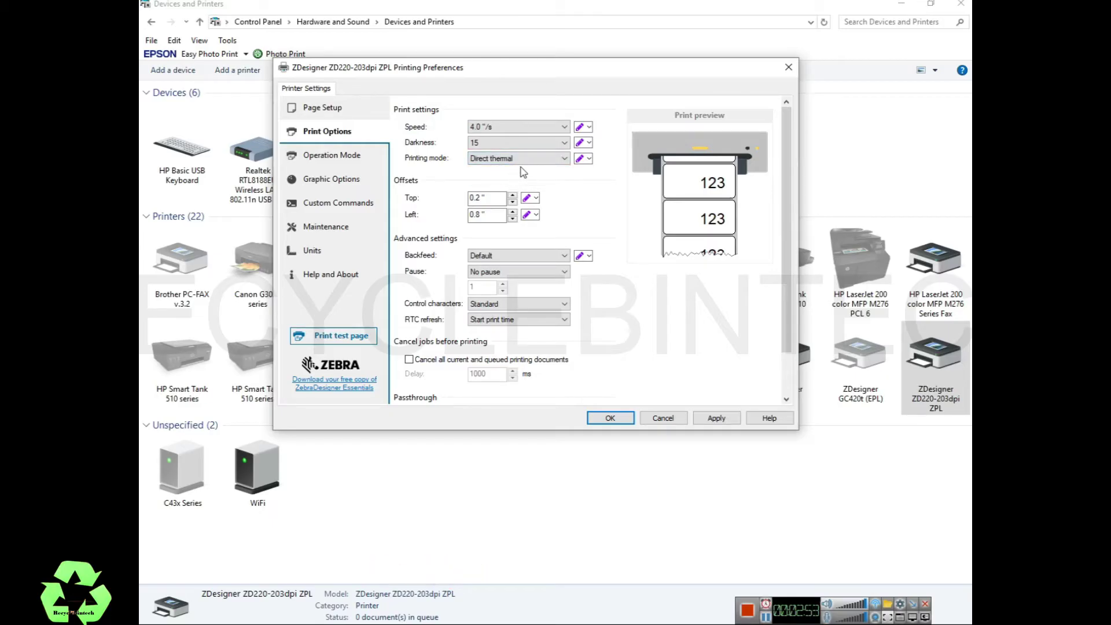
left_click(514, 196)
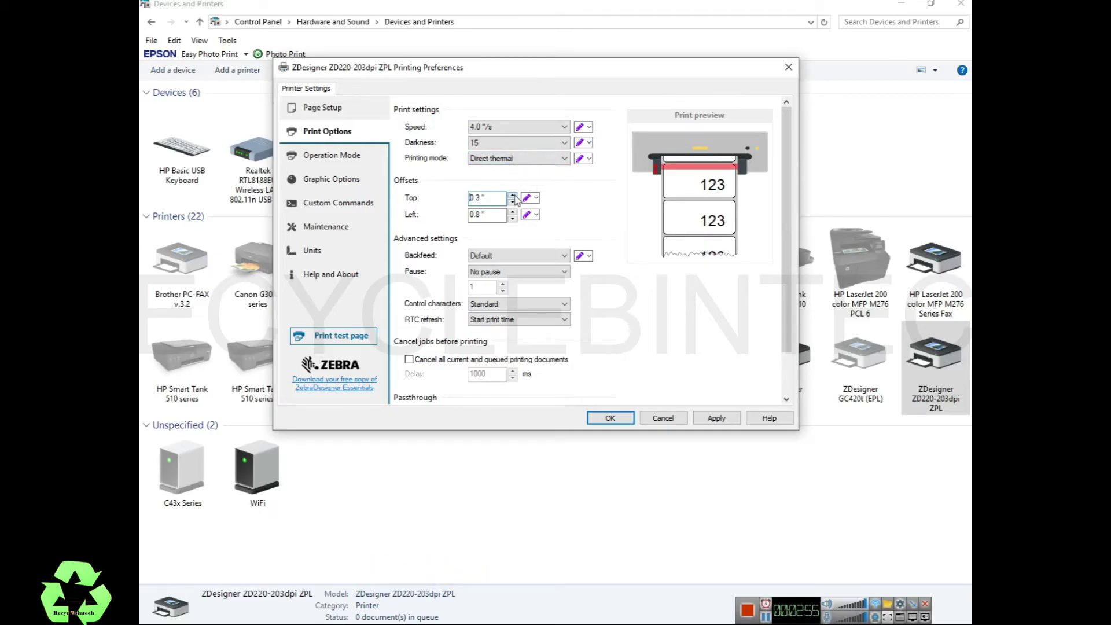
left_click(514, 202)
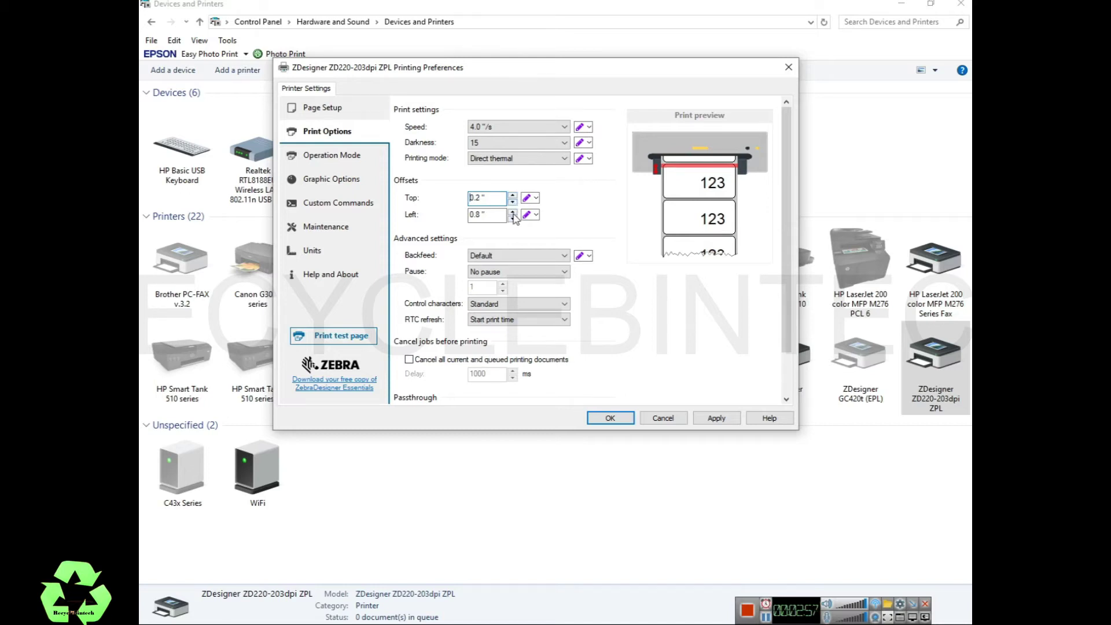
left_click(513, 211)
left_click(513, 218)
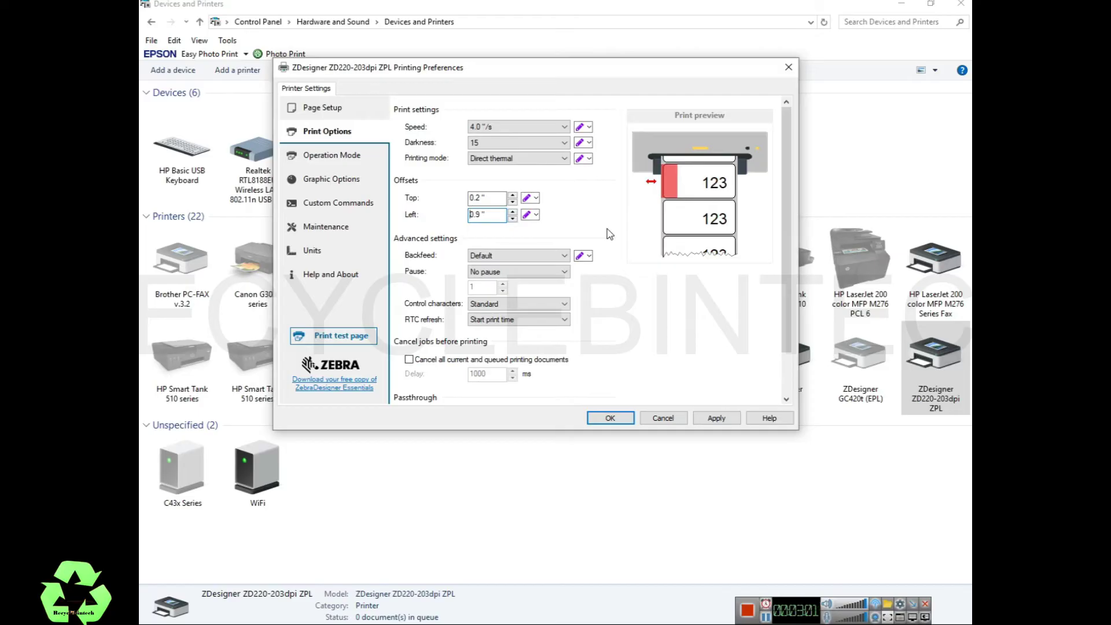
left_click(555, 256)
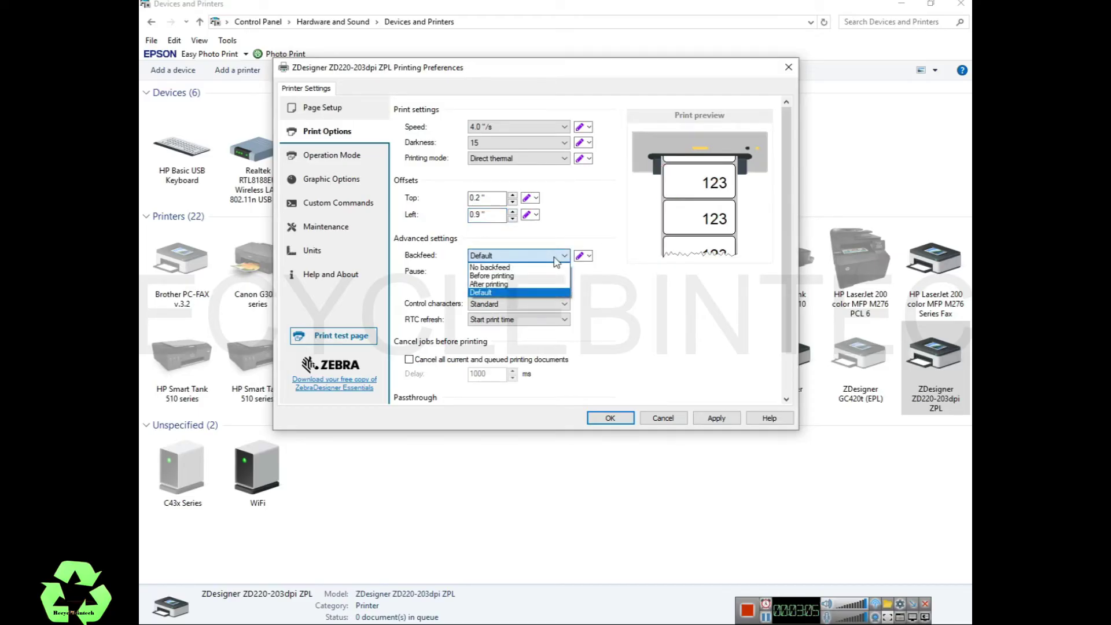
left_click(527, 294)
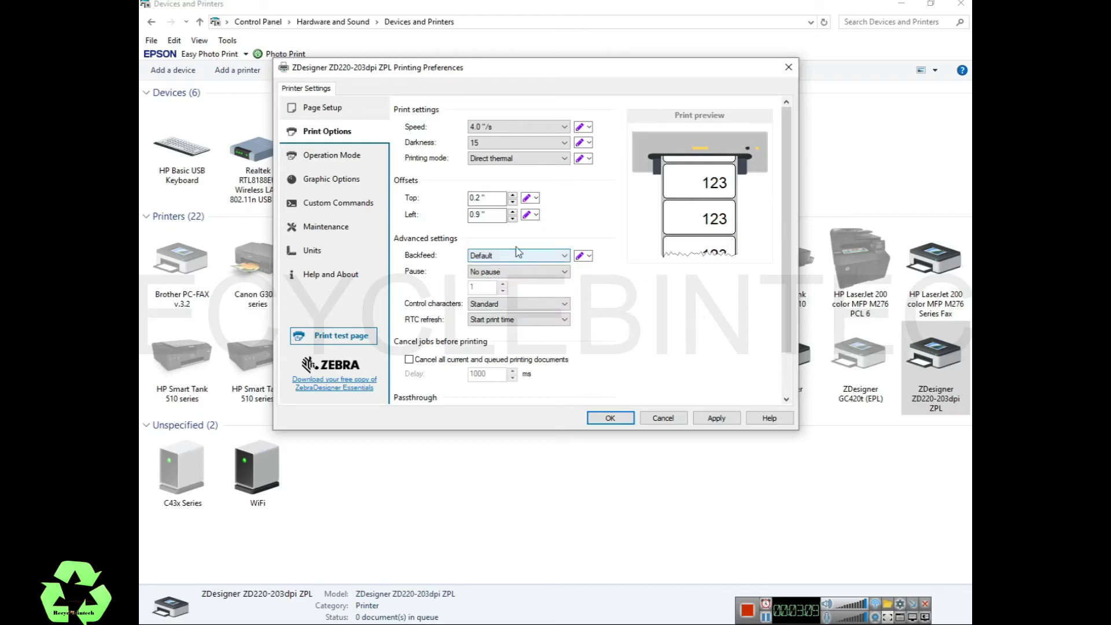
left_click(566, 144)
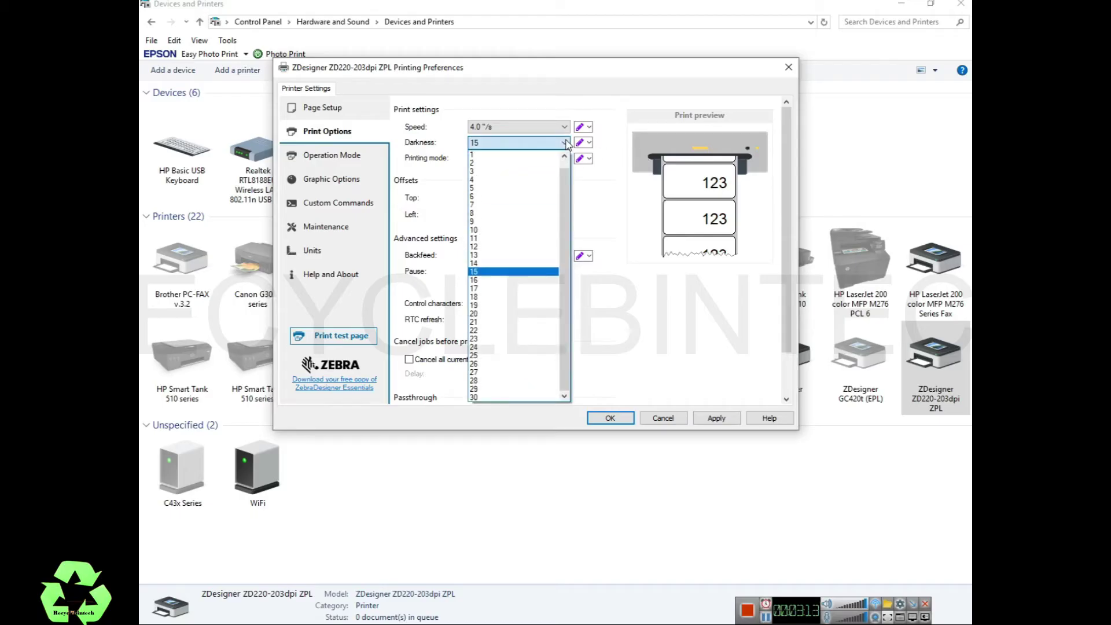
left_click(566, 143)
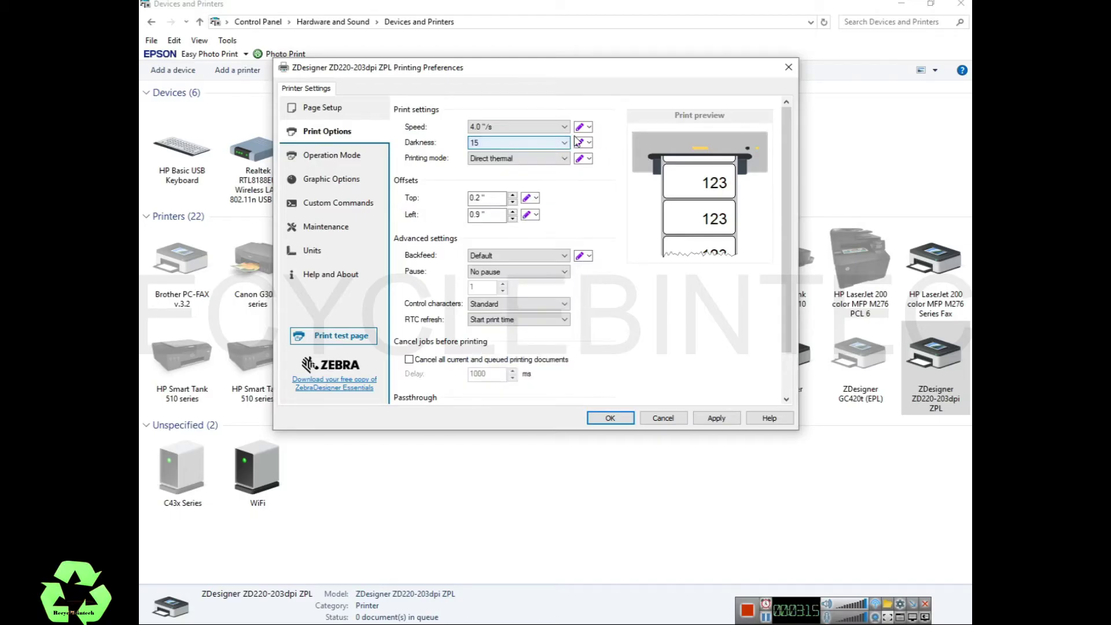
left_click(566, 128)
left_click(566, 128)
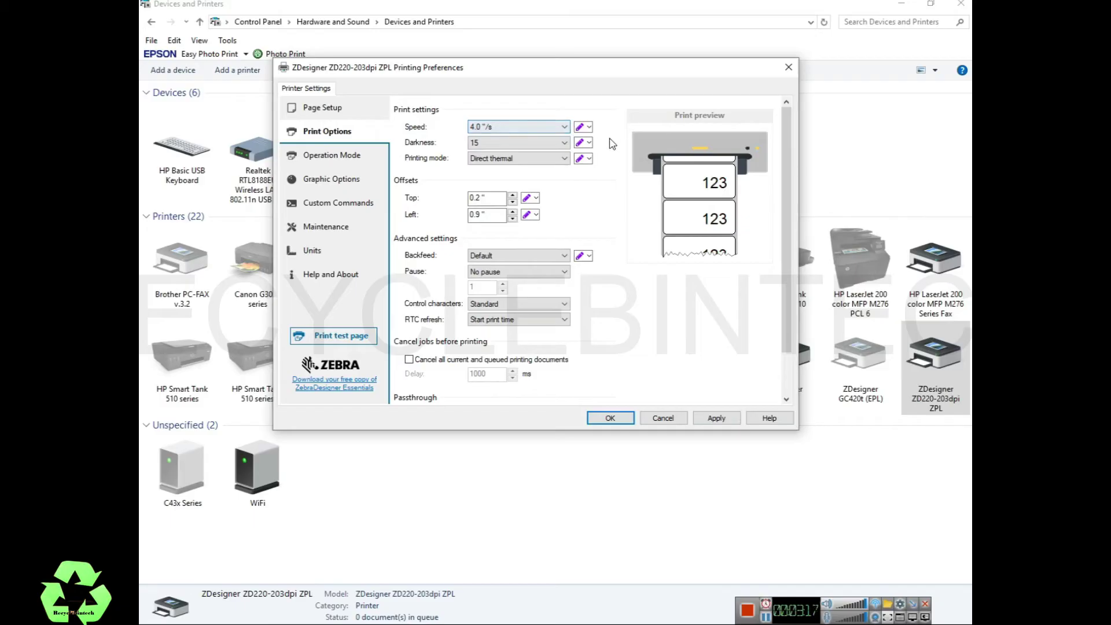
On Operation Mode, keep Tear off mode and use the settings set in driver.
left_click(348, 162)
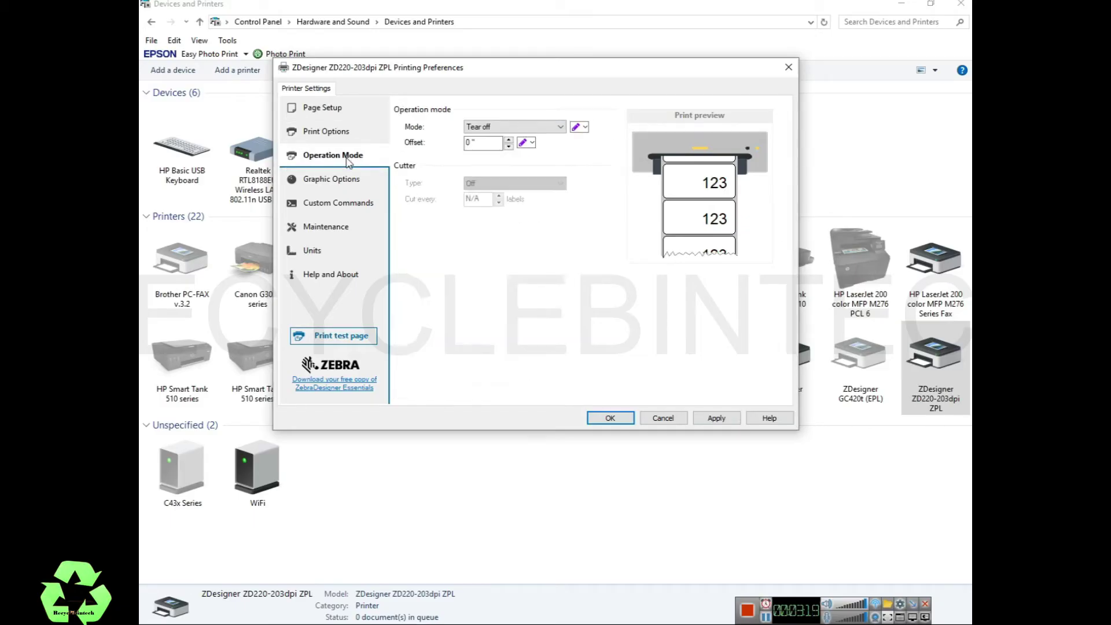
left_click(565, 129)
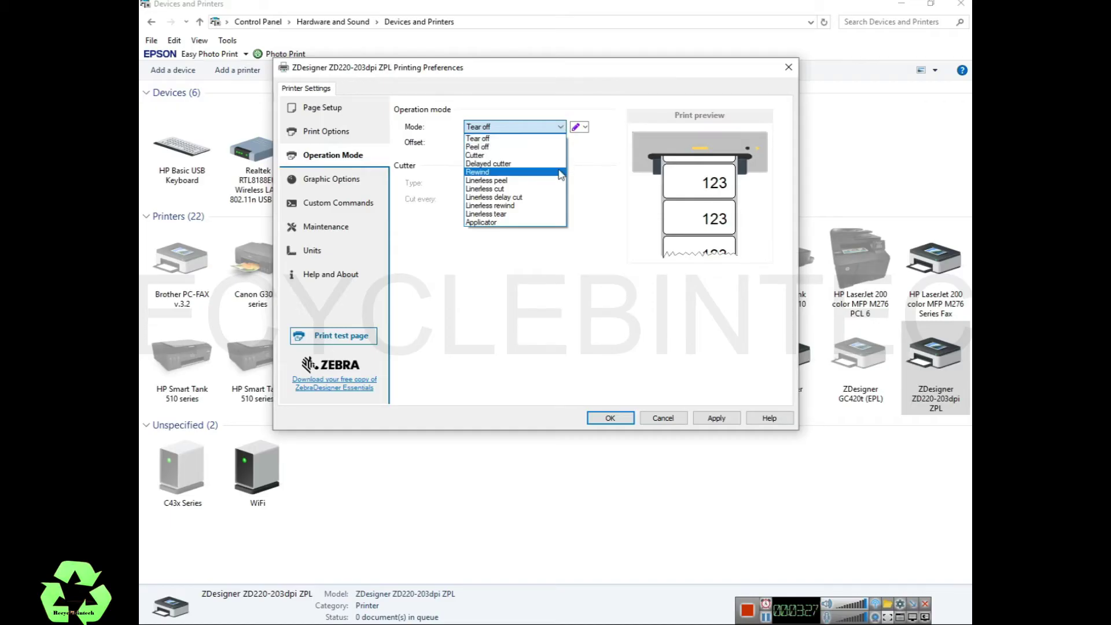
left_click(564, 129)
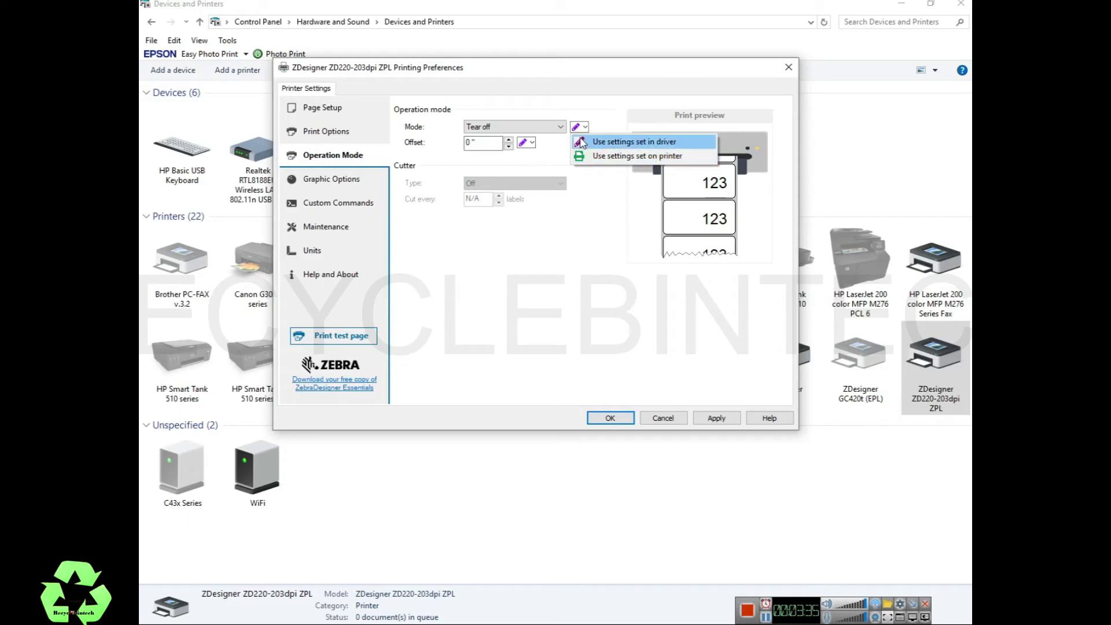
left_click(597, 139)
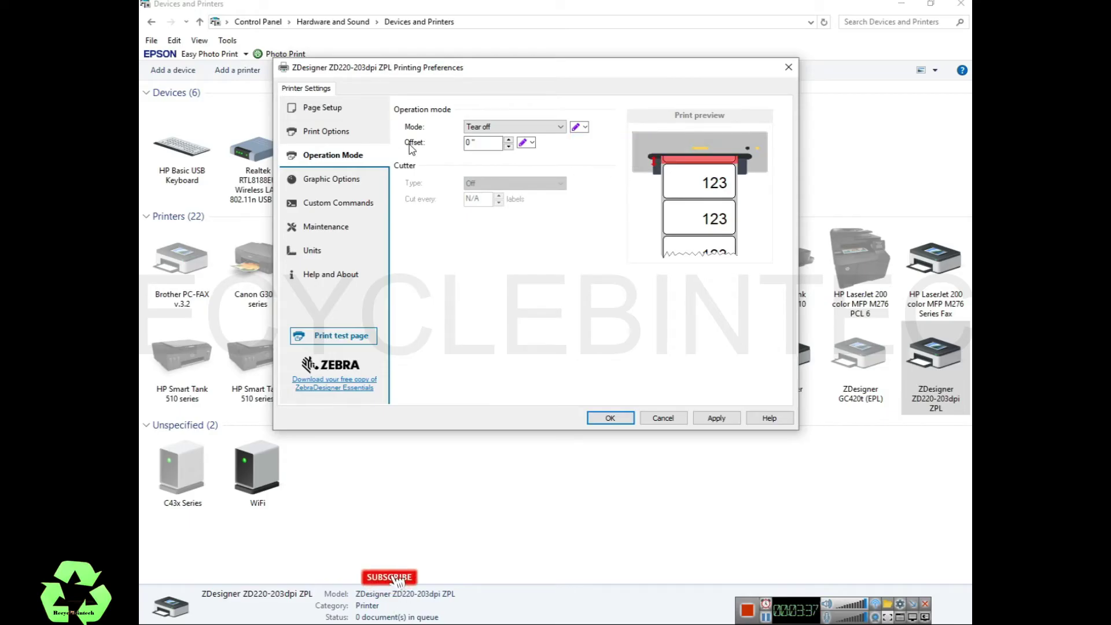
Move the Graphic Options dithering slider toward Clipart, then back to Photo.
left_click(322, 182)
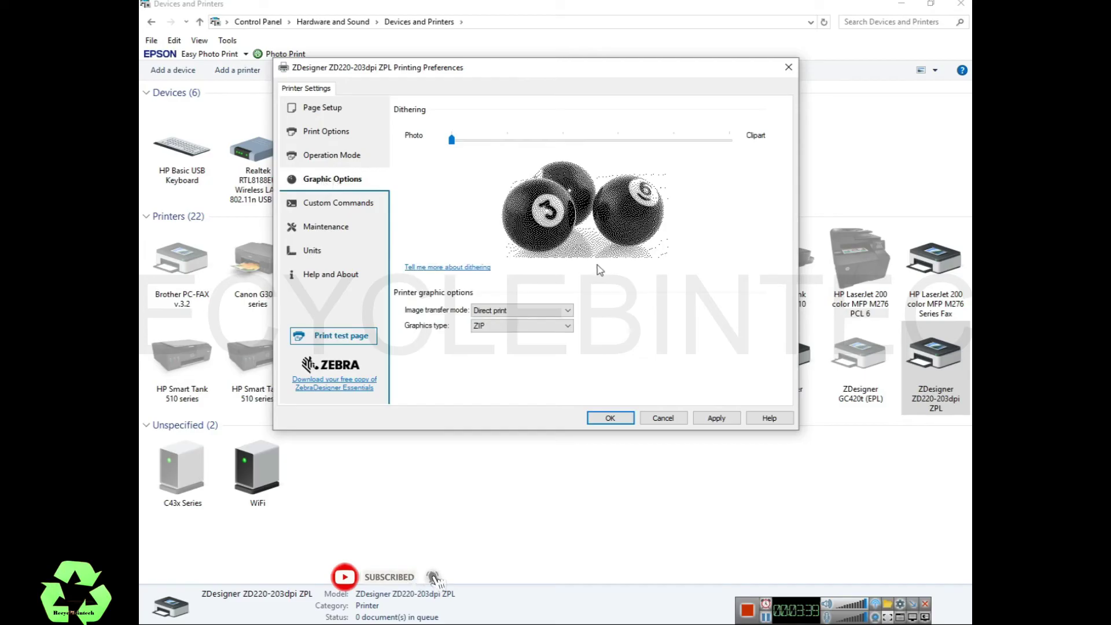
left_click(508, 142)
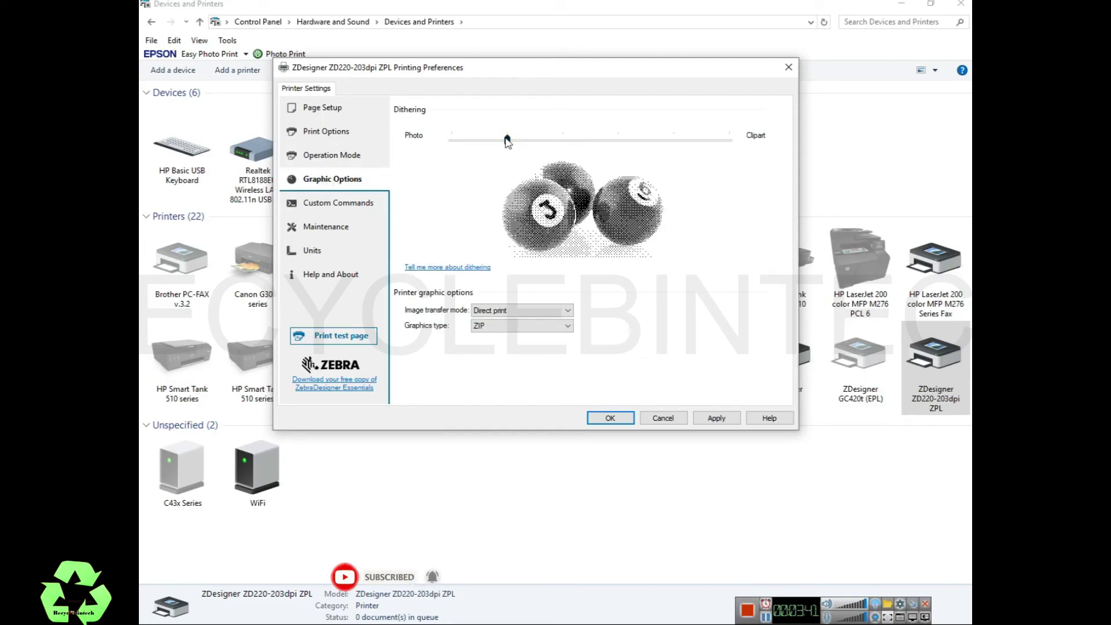
left_click(565, 144)
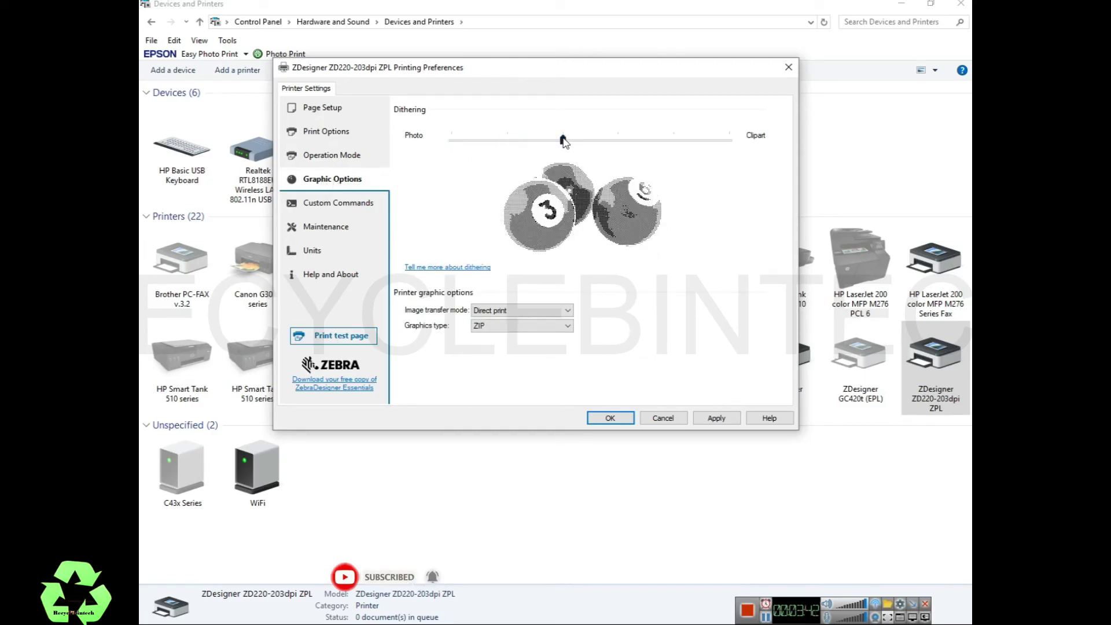
left_click(618, 142)
left_click_drag(617, 142, 674, 142)
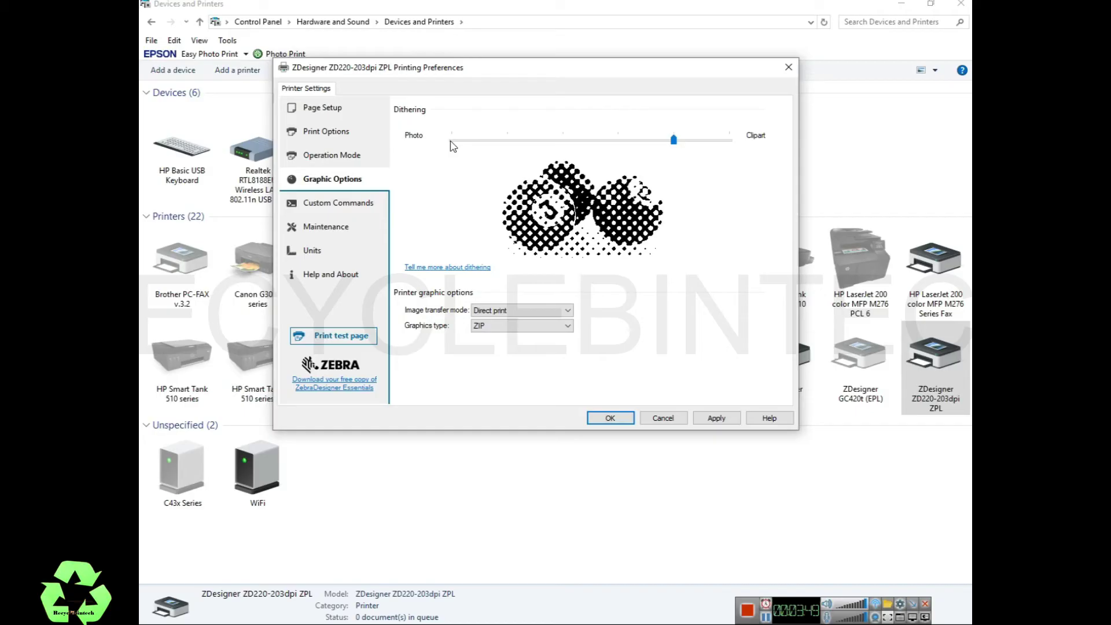
left_click(617, 142)
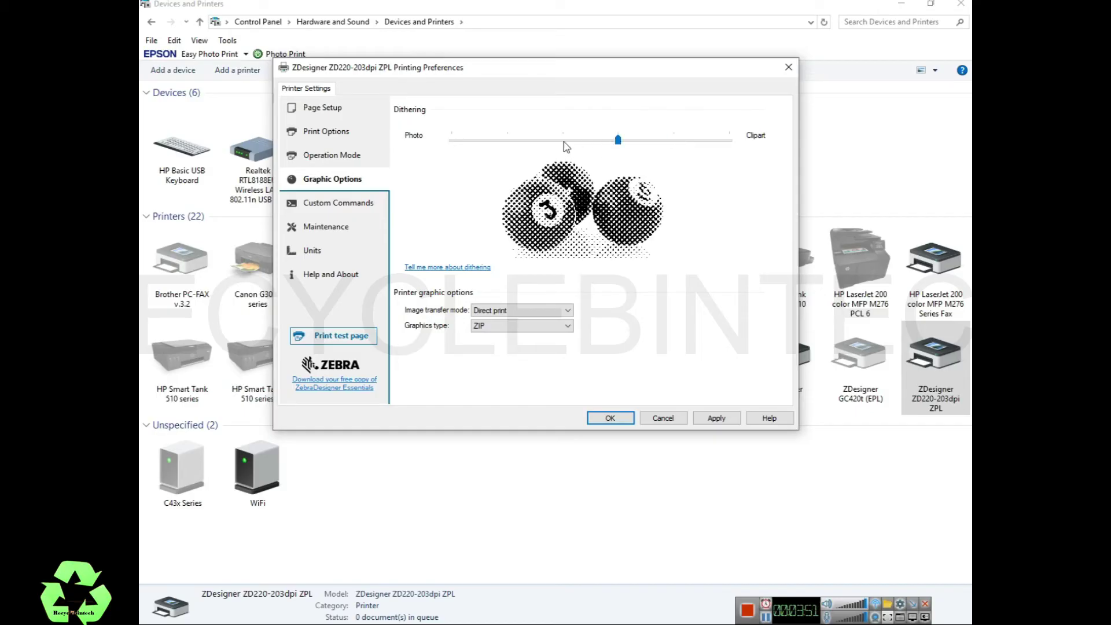
left_click(564, 144)
left_click(511, 144)
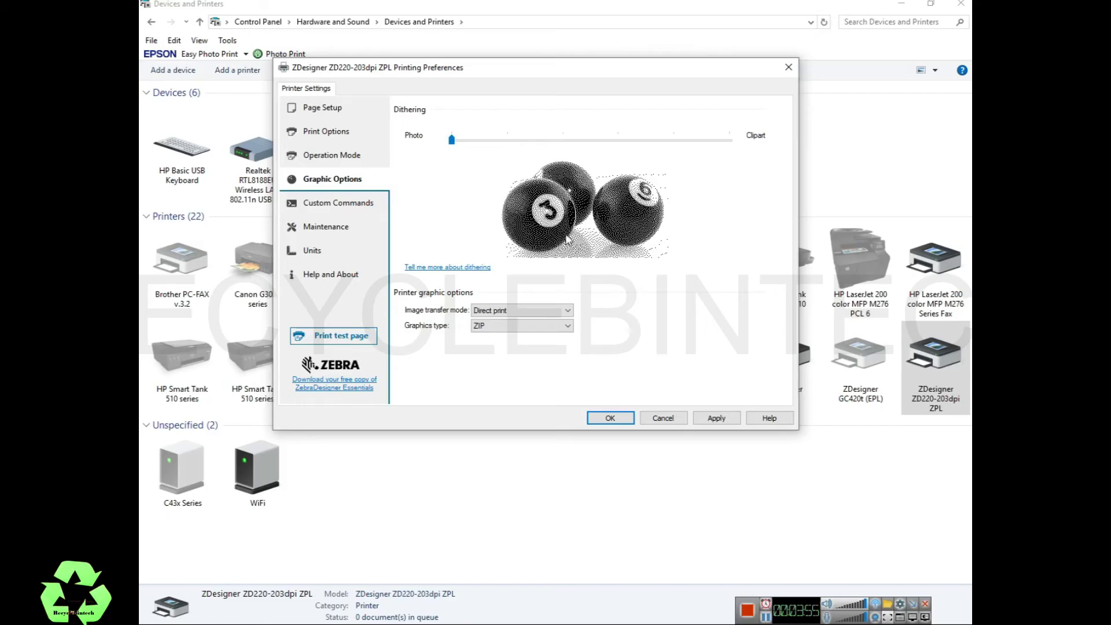
Keep Direct print as the image transfer mode.
left_click(496, 310)
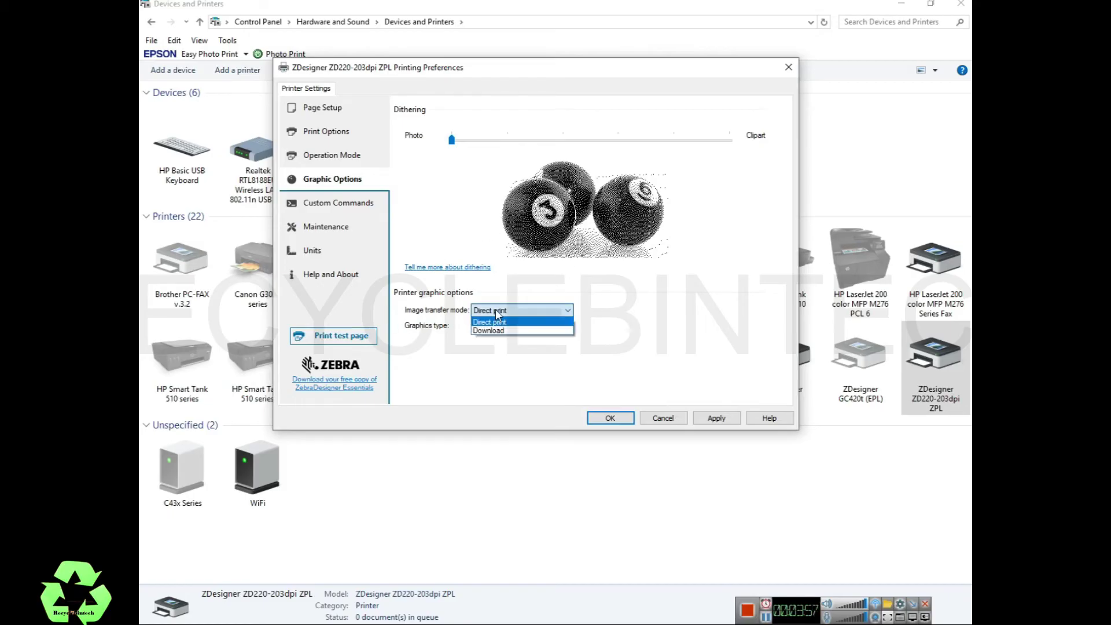
left_click(495, 310)
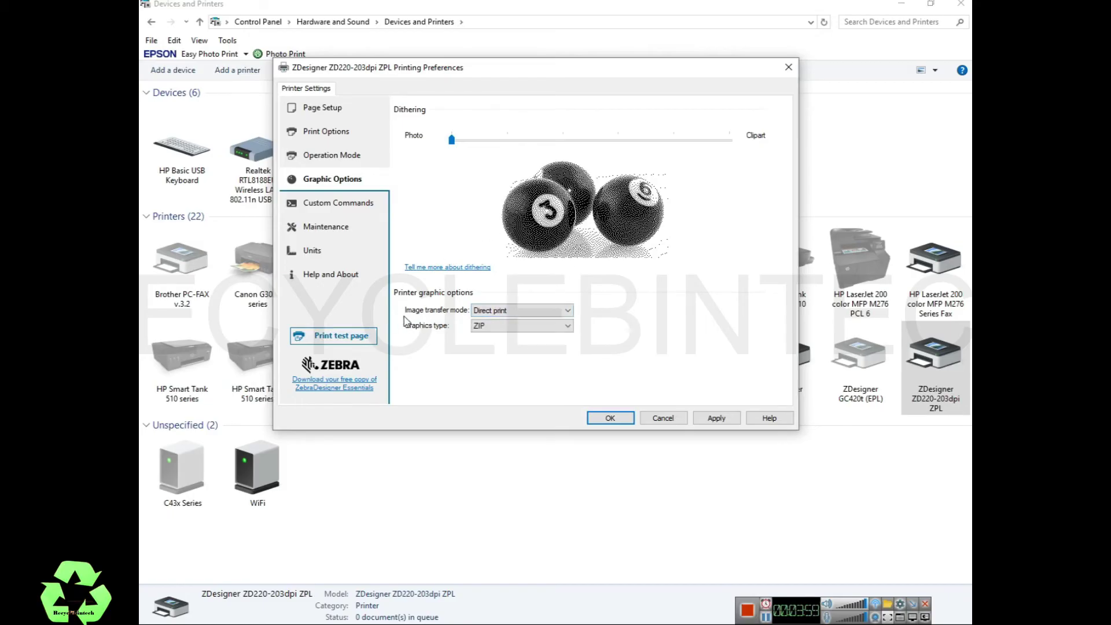
left_click(346, 203)
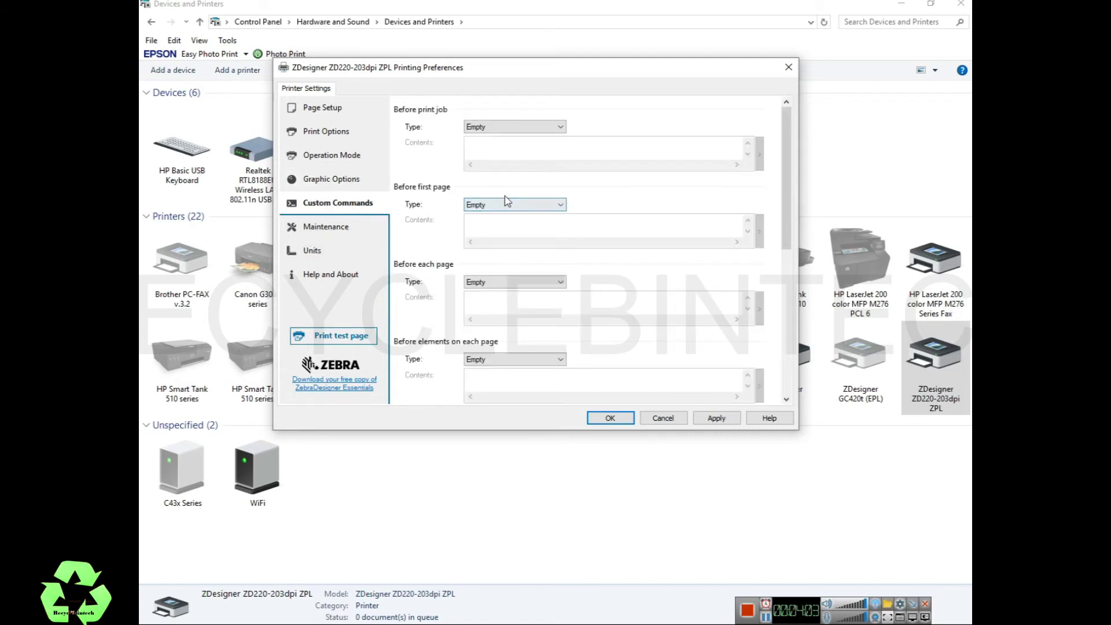
scroll(505, 200, "down", 1)
scroll(505, 200, "down", 3)
scroll(505, 199, "down", 4)
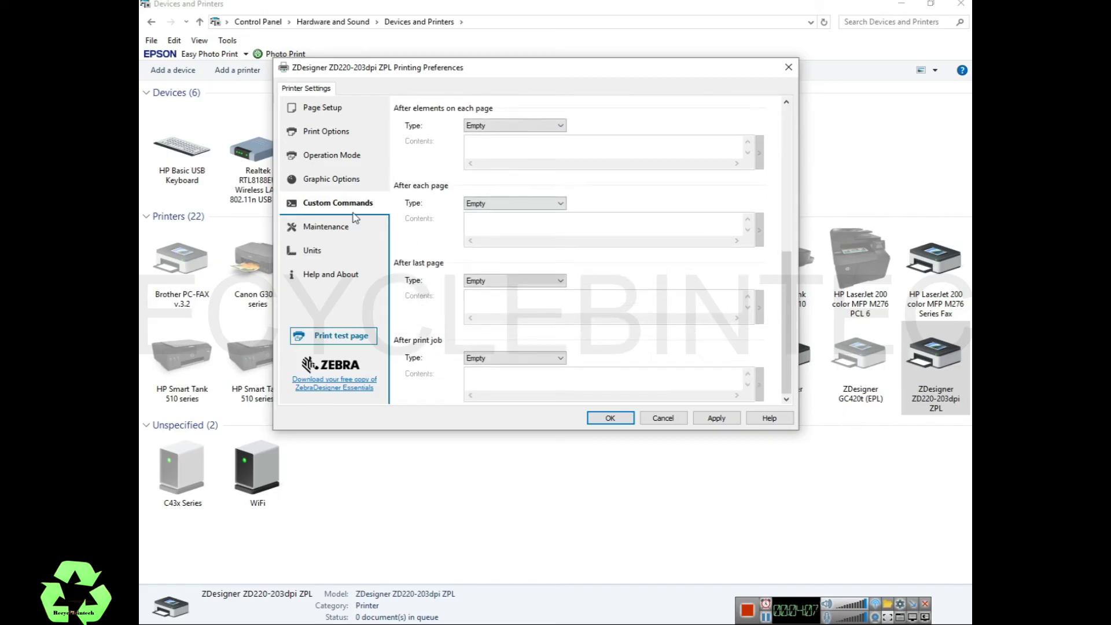
Review the ZD220 Maintenance page's reset and calibration options, then move on to Units.
left_click(341, 230)
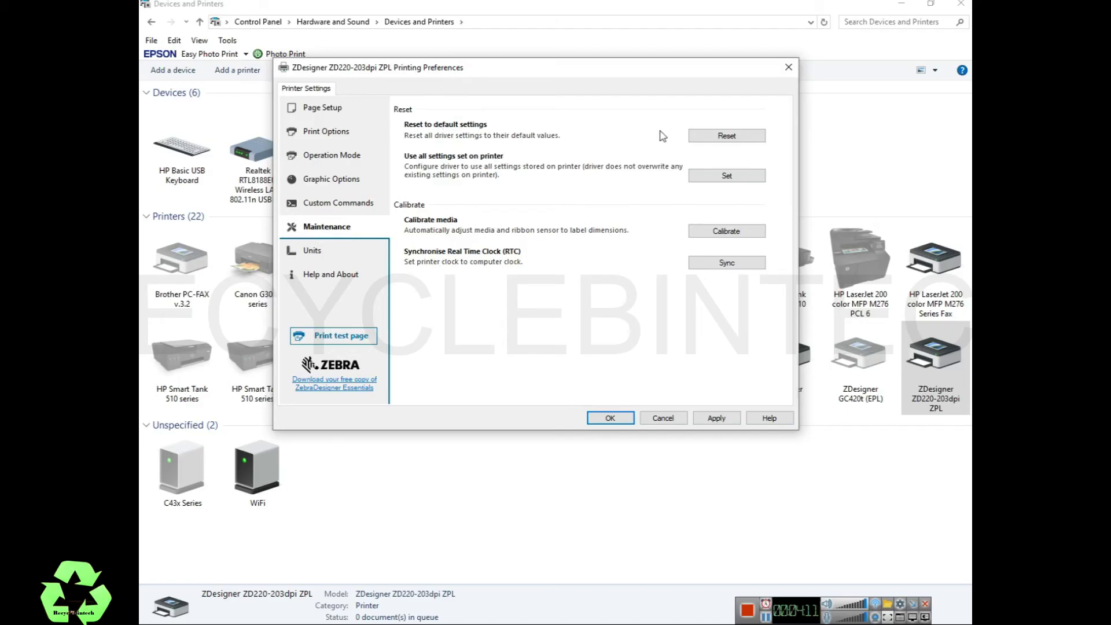
left_click(729, 137)
left_click(315, 256)
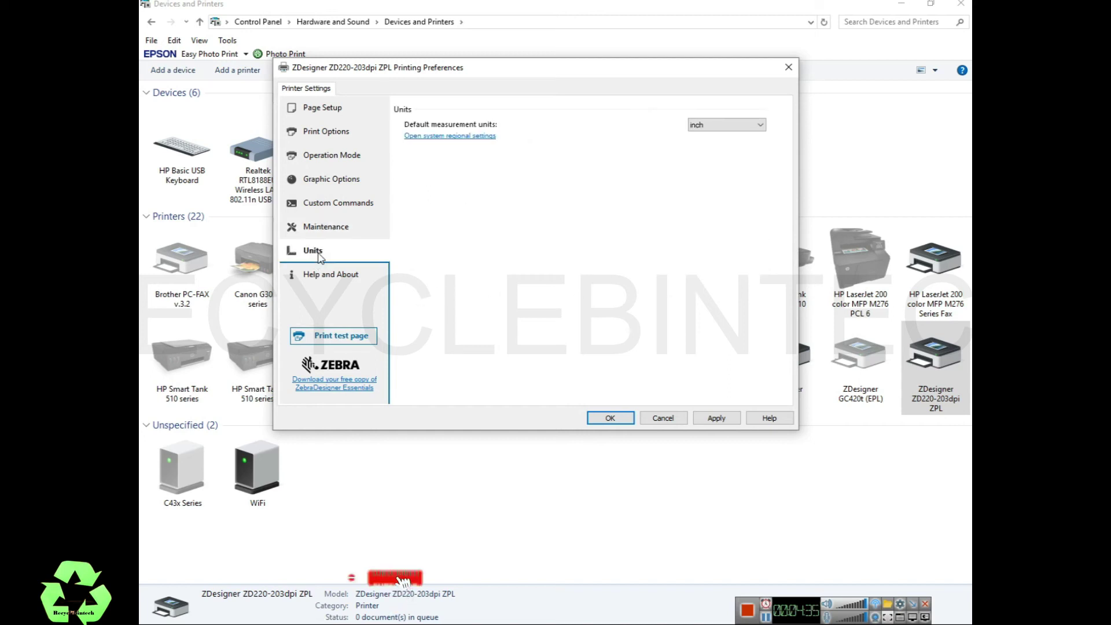
Keep the ZD220 measurement units at inch and confirm the printing preferences with OK.
left_click(731, 127)
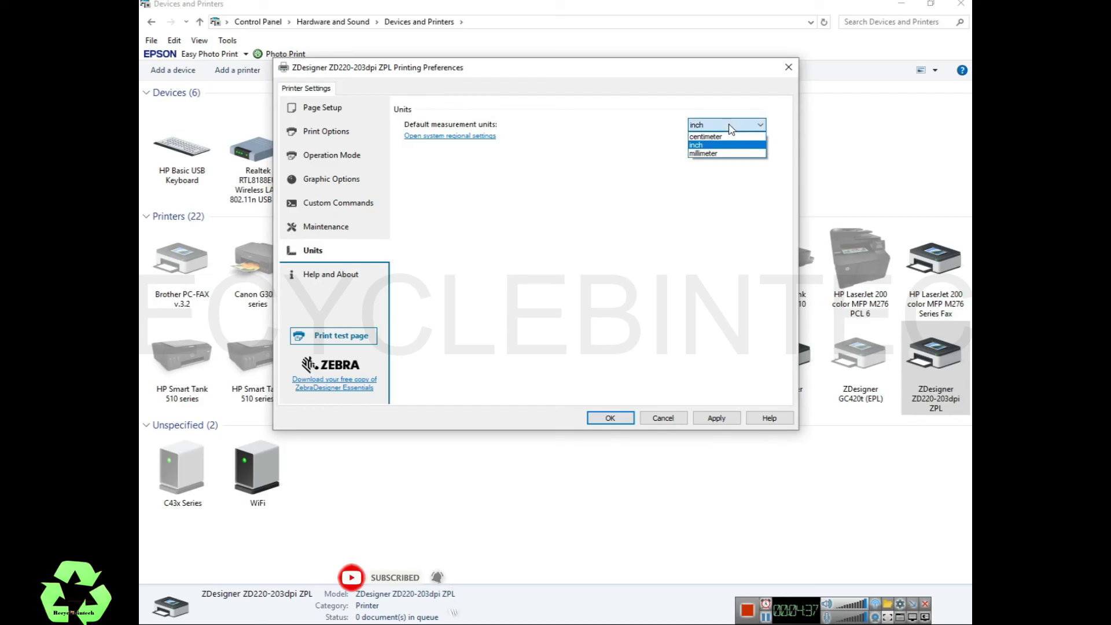
left_click(704, 144)
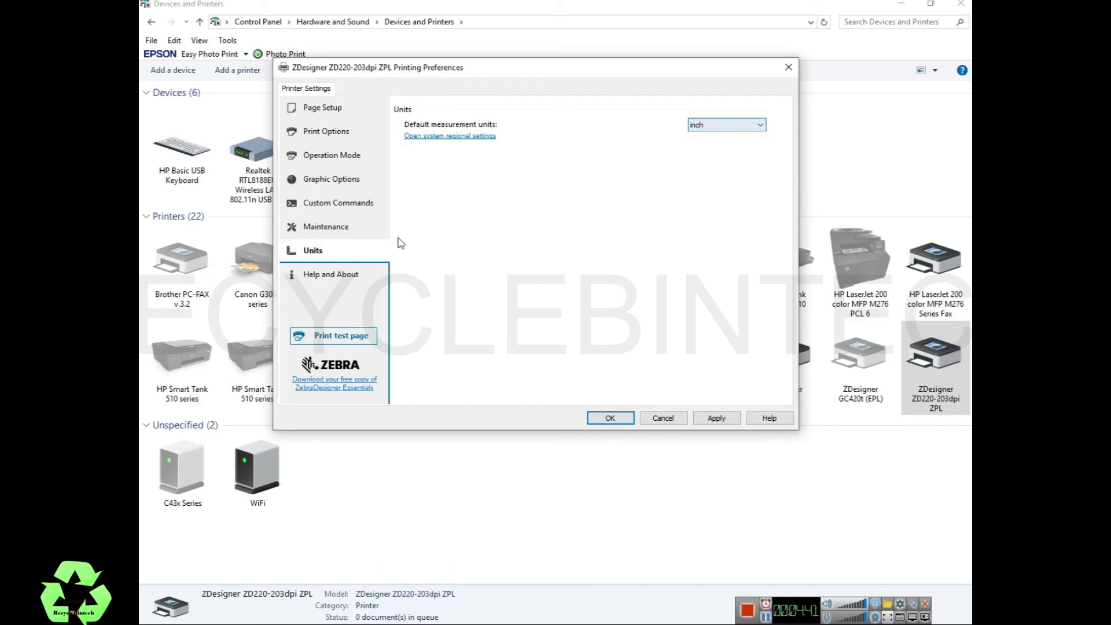
left_click(336, 134)
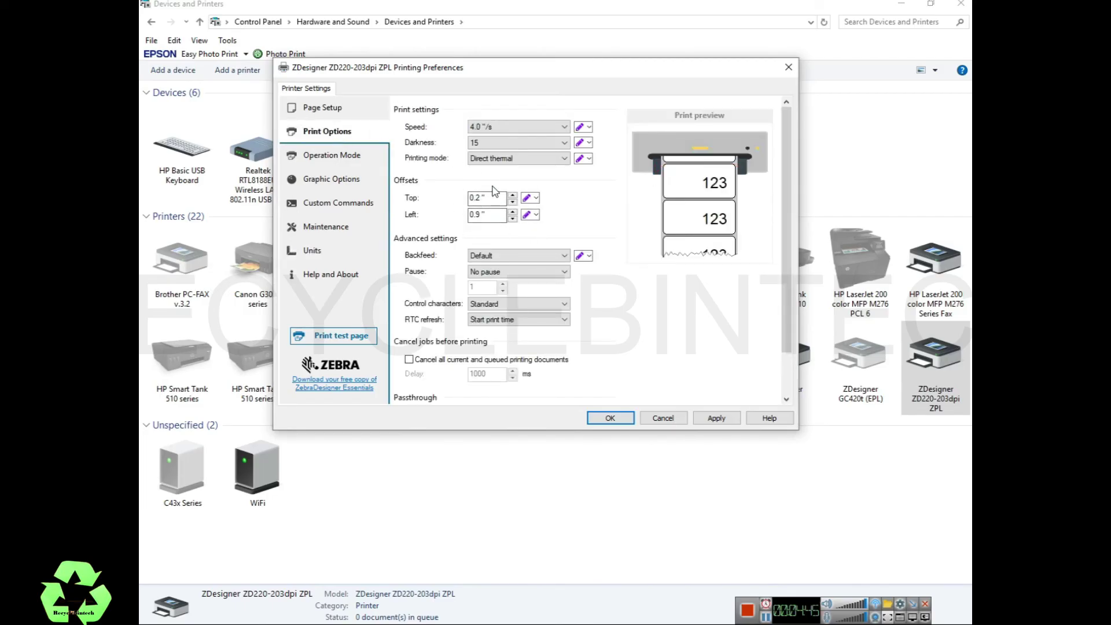
left_click(359, 259)
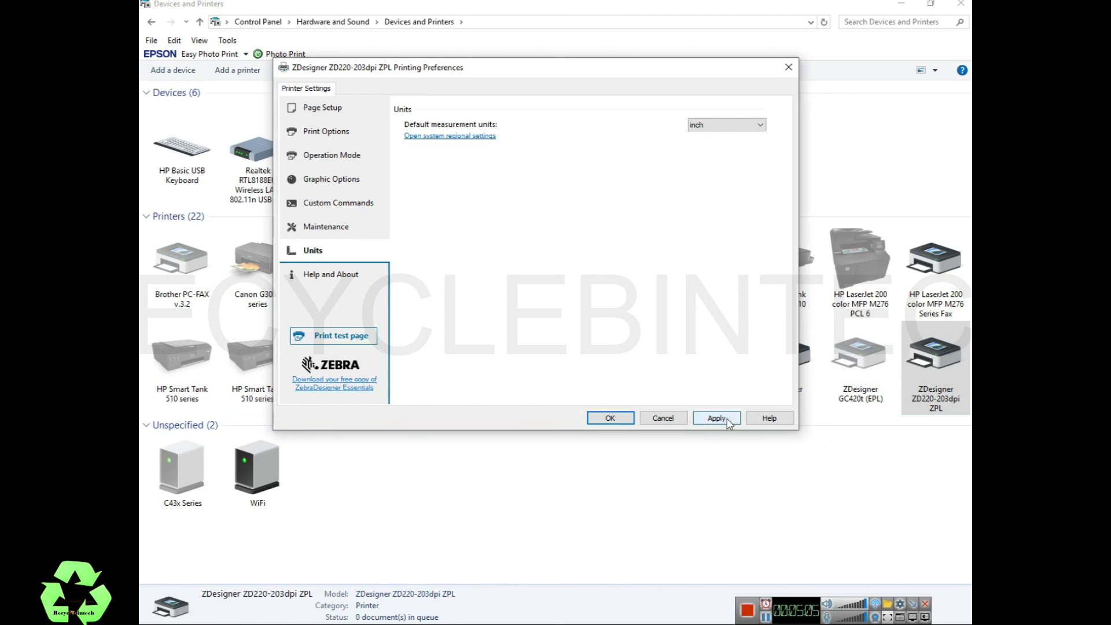
left_click(621, 417)
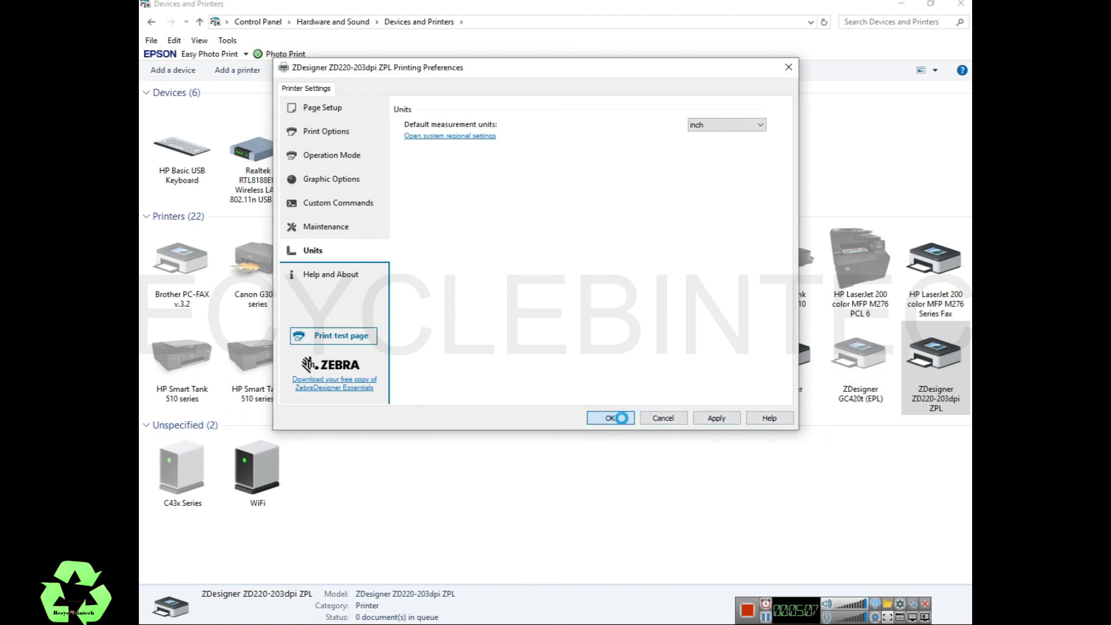